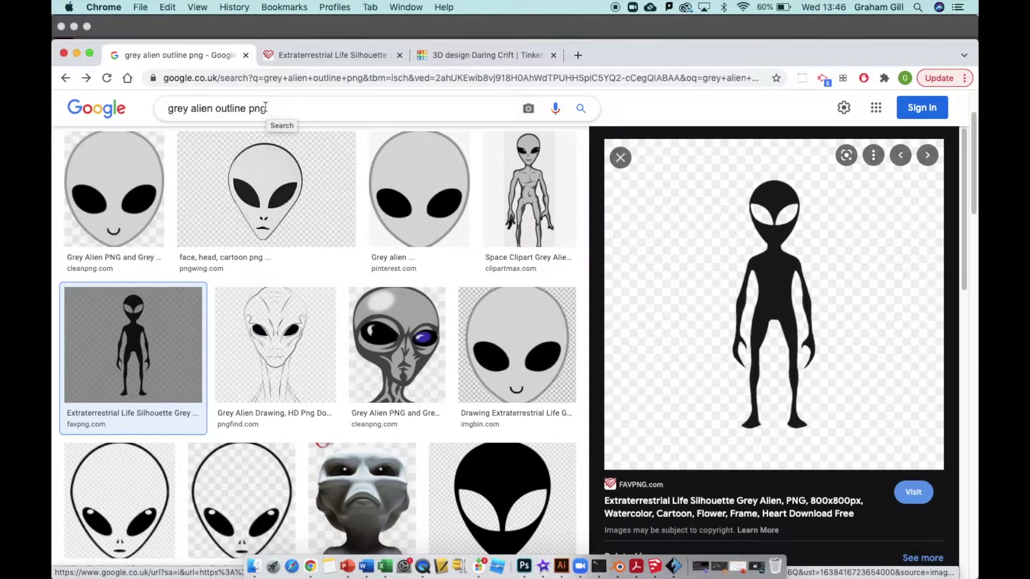
# Step: Open the full-size alien preview image in a new tab and inspect its web address
pyautogui.rightClick(727, 250)
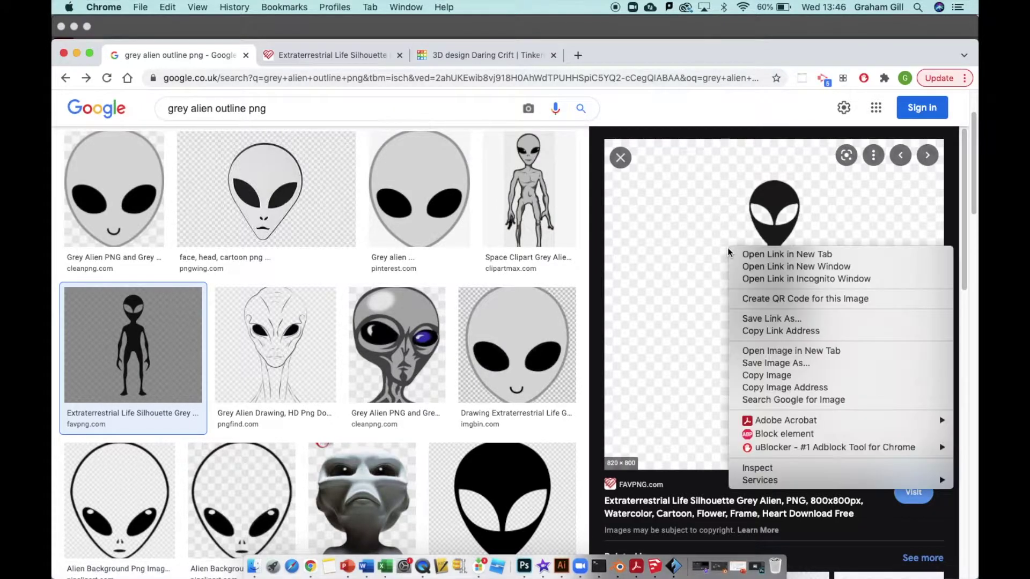
pyautogui.click(755, 349)
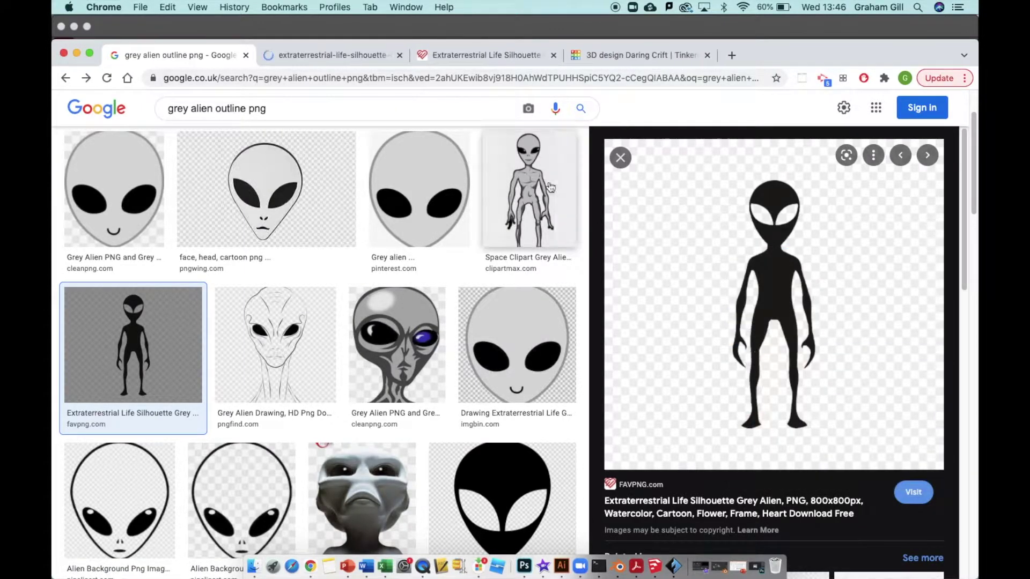
pyautogui.click(334, 57)
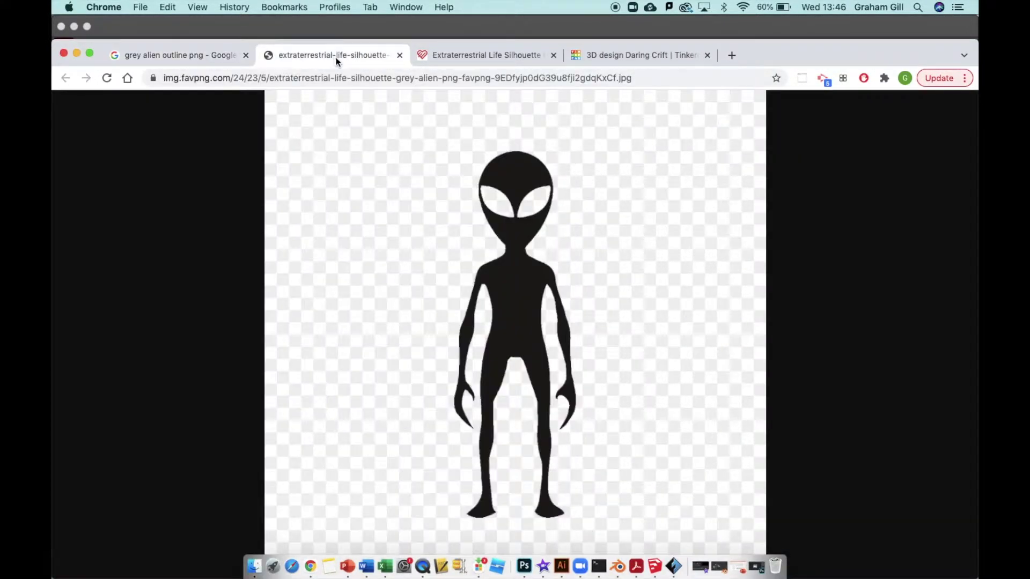
pyautogui.click(653, 82)
pyautogui.click(662, 79)
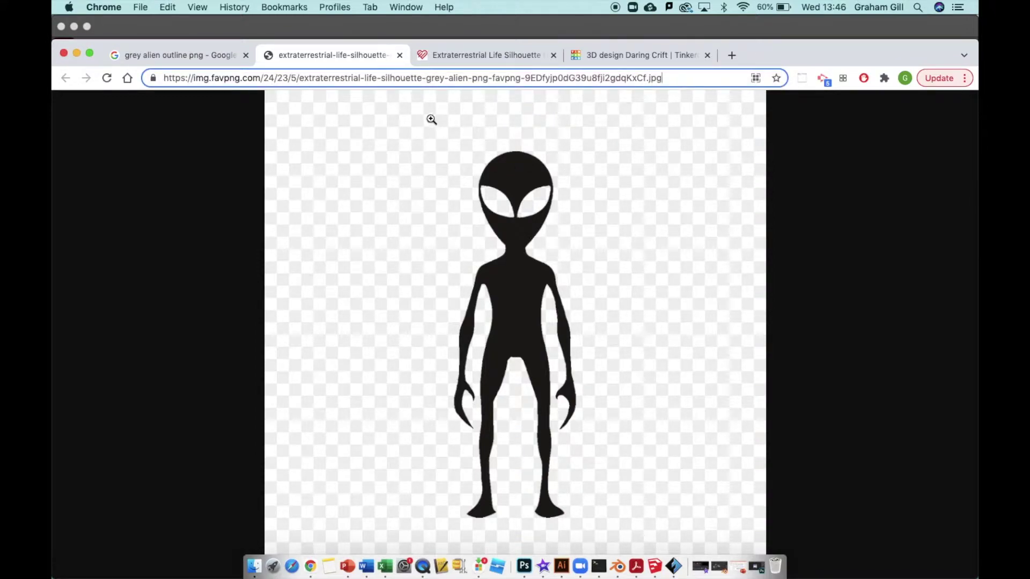
# Step: Close the image tab and return to FAVPNG's Grey Alien page with the 800x800 PNG download
pyautogui.click(400, 56)
pyautogui.click(318, 56)
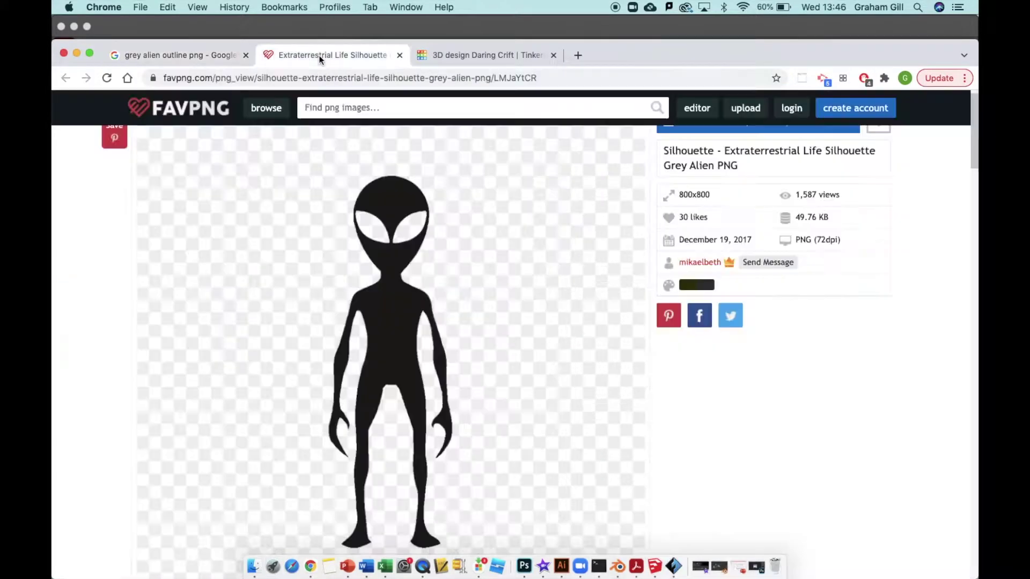
pyautogui.scroll(1, 740, 195)
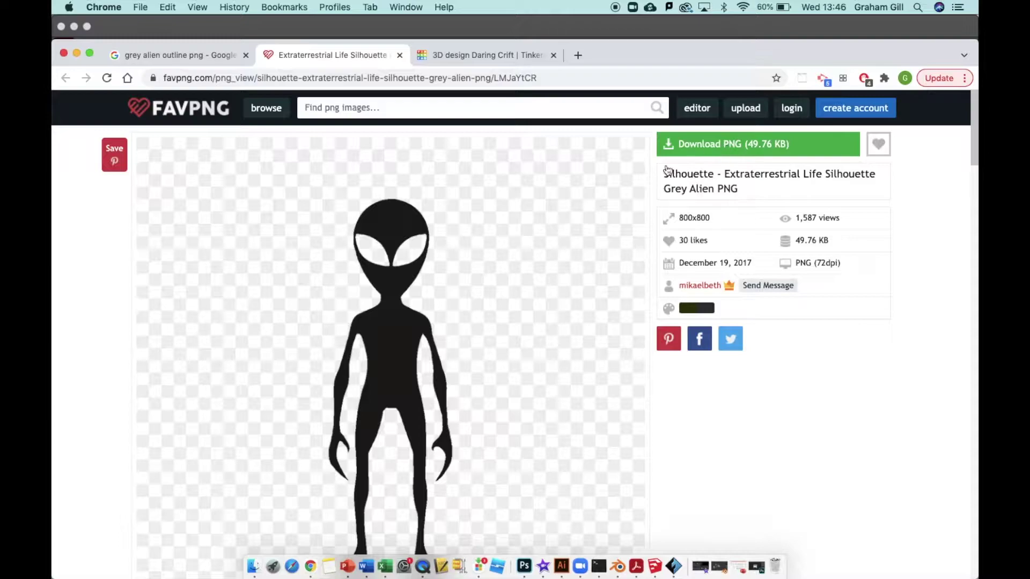
pyautogui.click(255, 566)
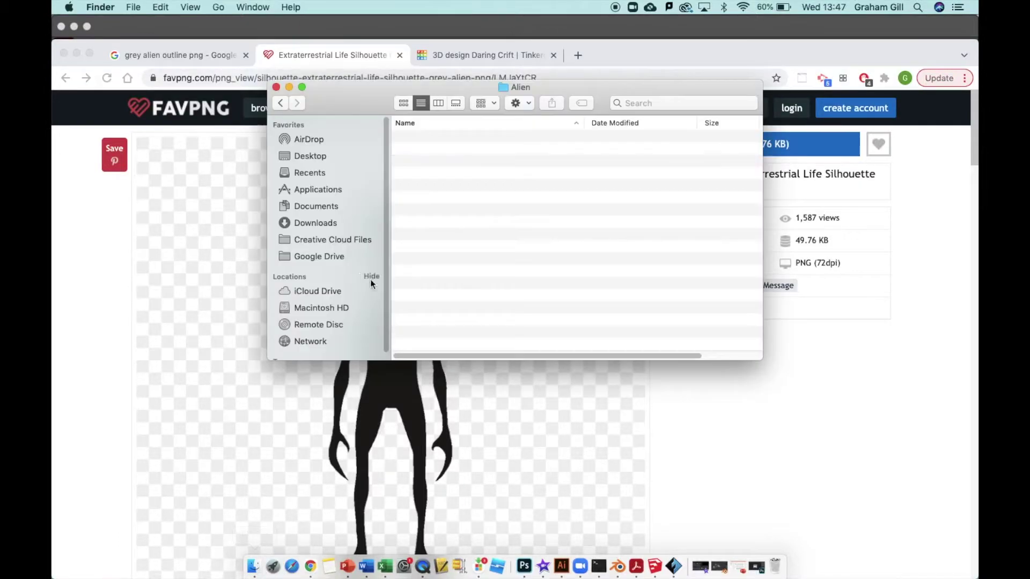
# Step: Copy Alien.png from Downloads and paste it into the Alien folder on the Desktop
pyautogui.click(317, 222)
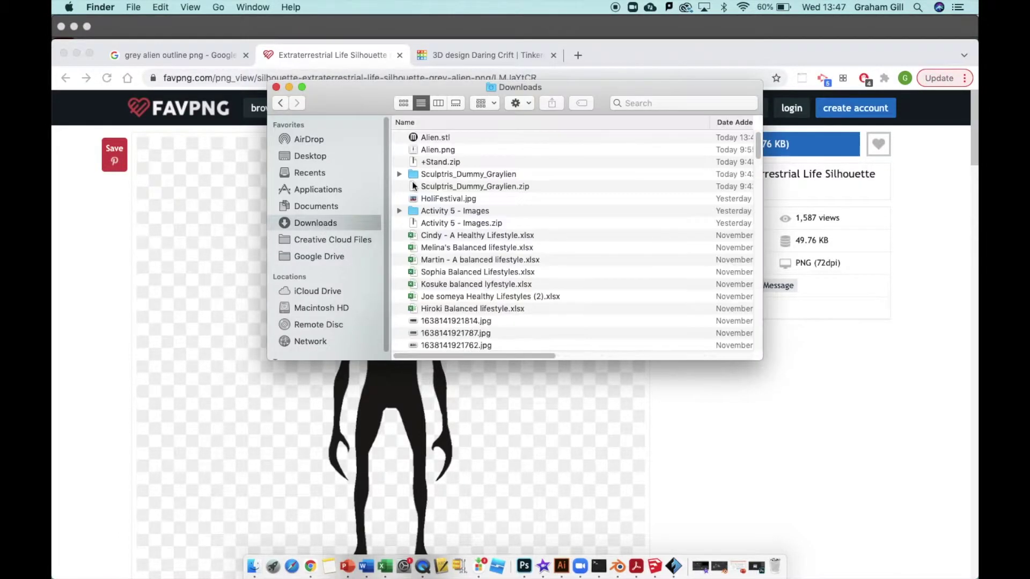
pyautogui.click(436, 151)
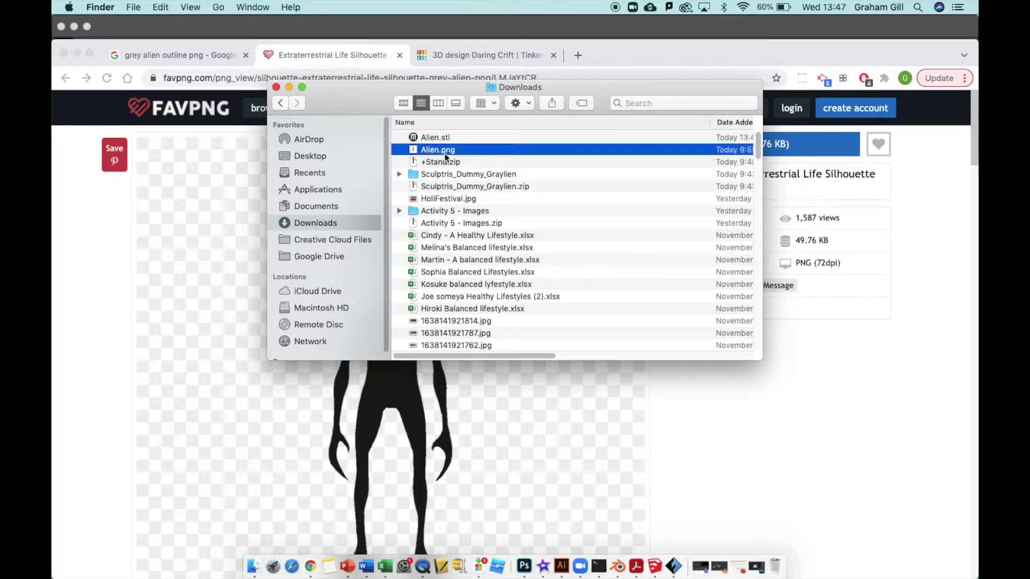
pyautogui.rightClick(444, 154)
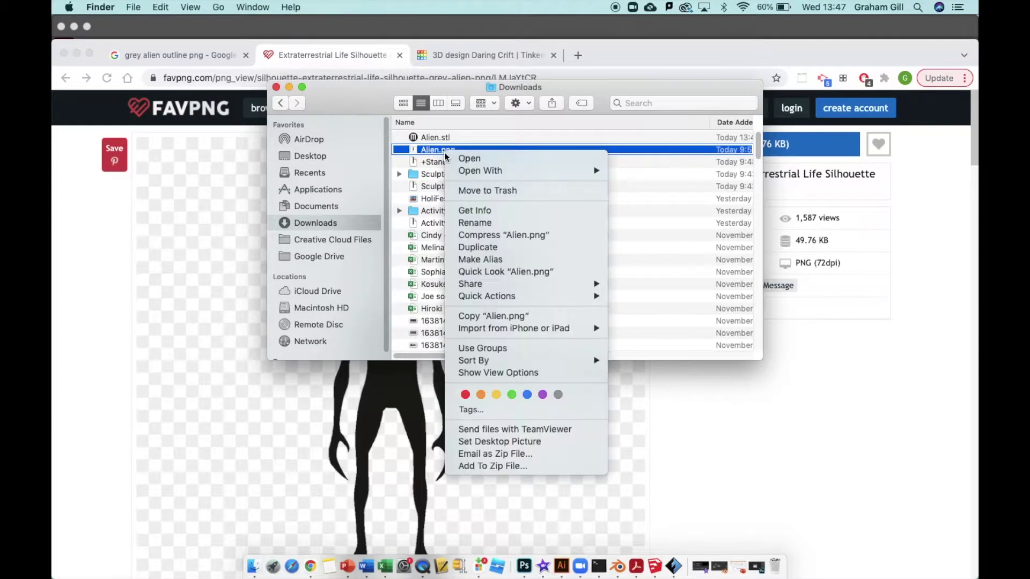
pyautogui.click(474, 317)
pyautogui.click(315, 159)
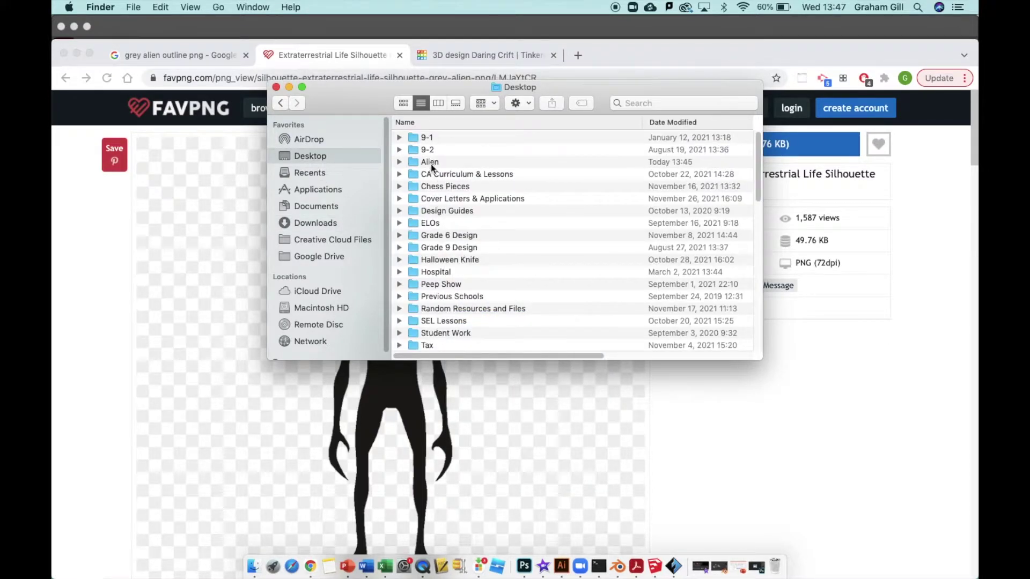
pyautogui.doubleClick(430, 162)
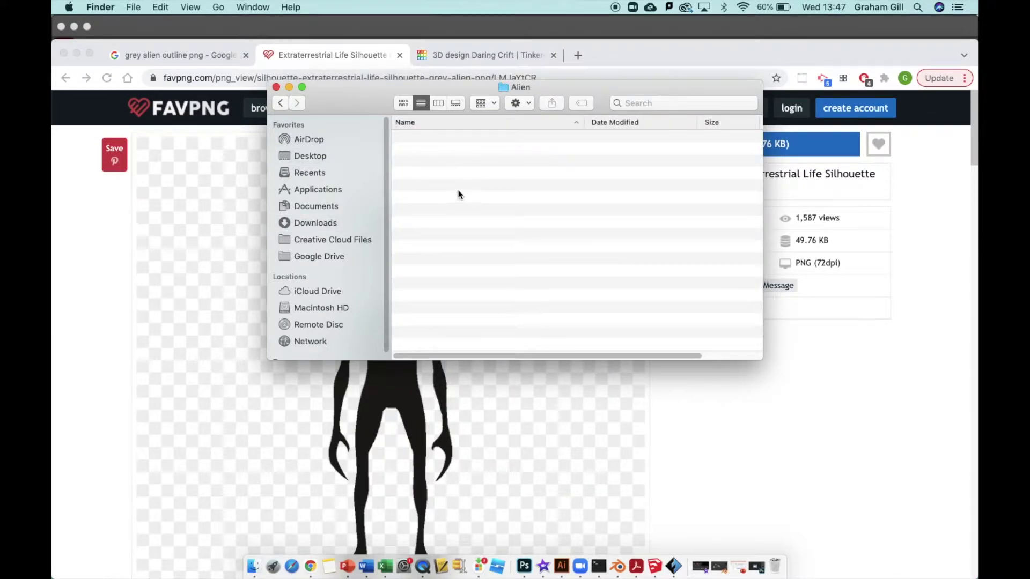
pyautogui.rightClick(459, 173)
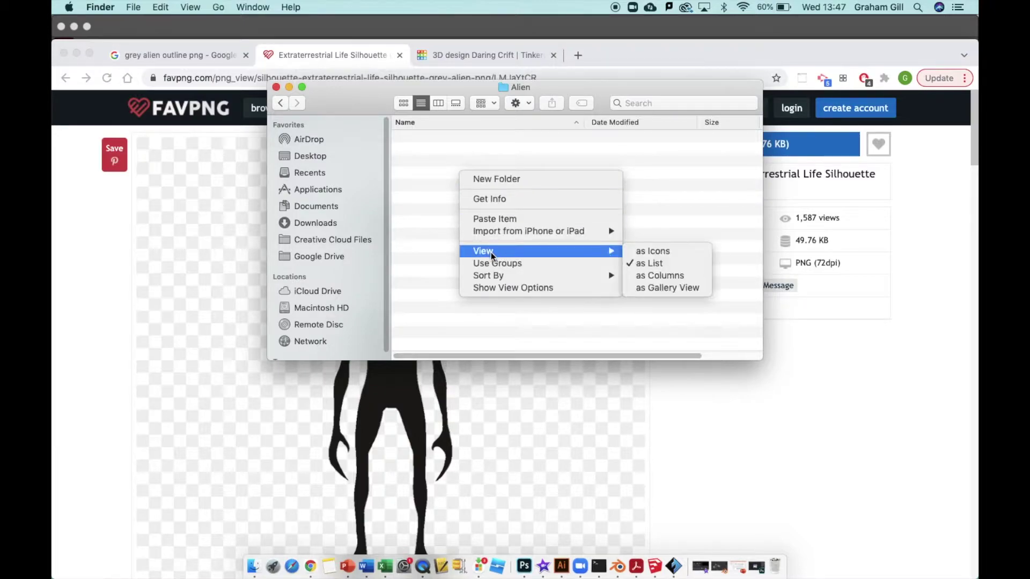
pyautogui.click(496, 218)
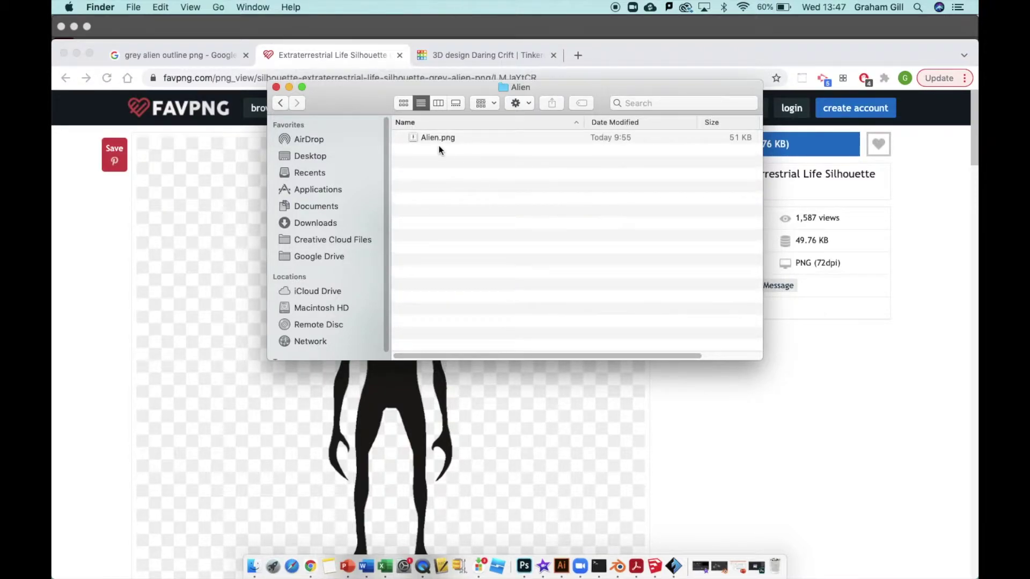
# Step: Open the copied Alien.png in Adobe Illustrator 2020
pyautogui.rightClick(436, 137)
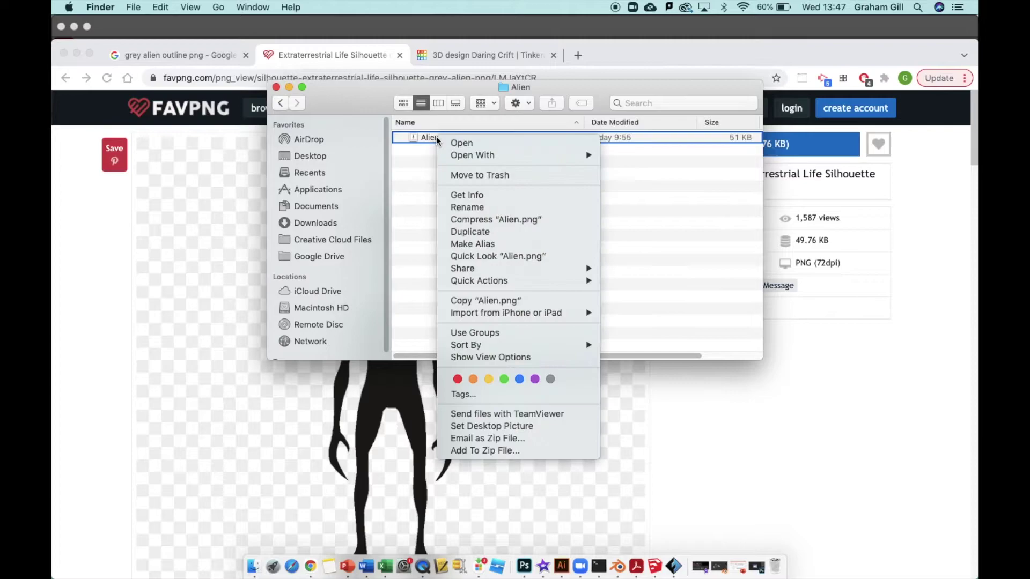
pyautogui.moveTo(448, 157)
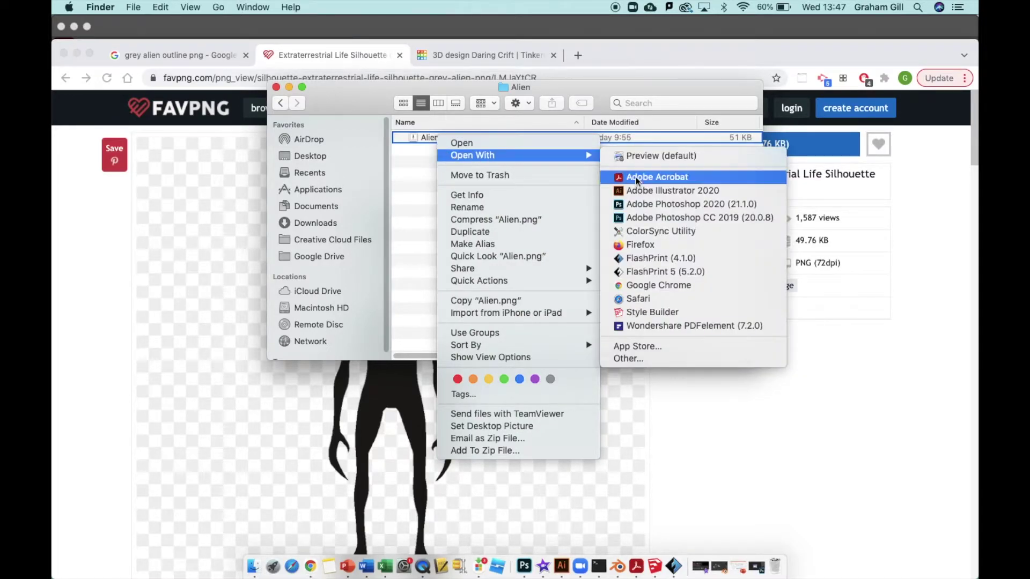
pyautogui.click(640, 191)
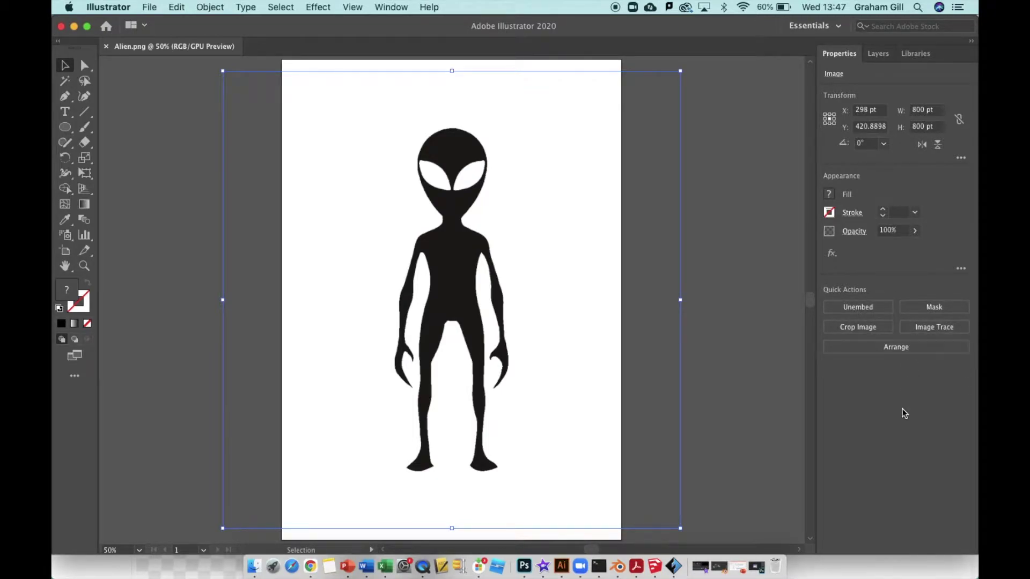
# Step: Image Trace the alien with the Black and White Logo preset and expand it into paths
pyautogui.click(167, 118)
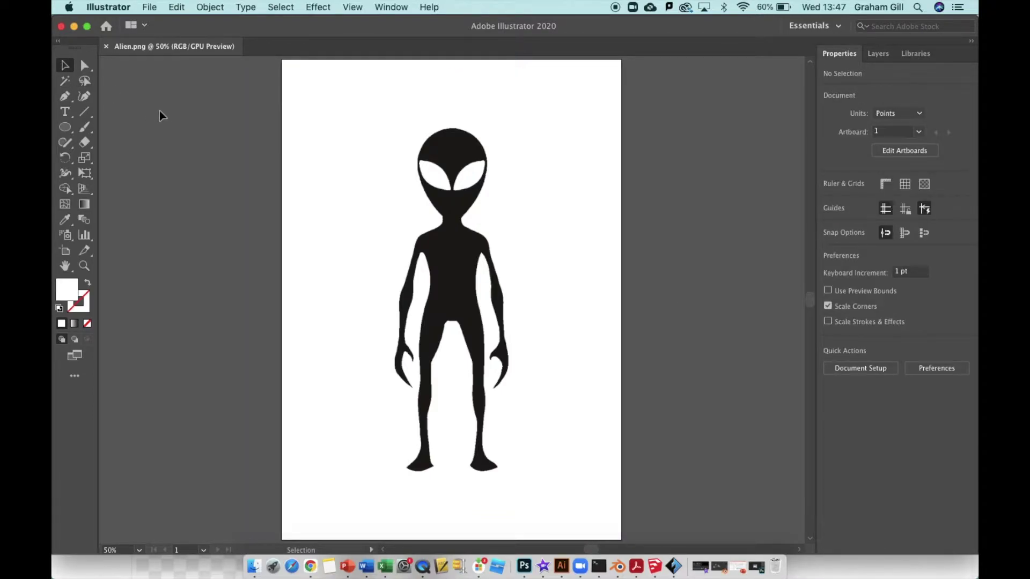
pyautogui.click(356, 220)
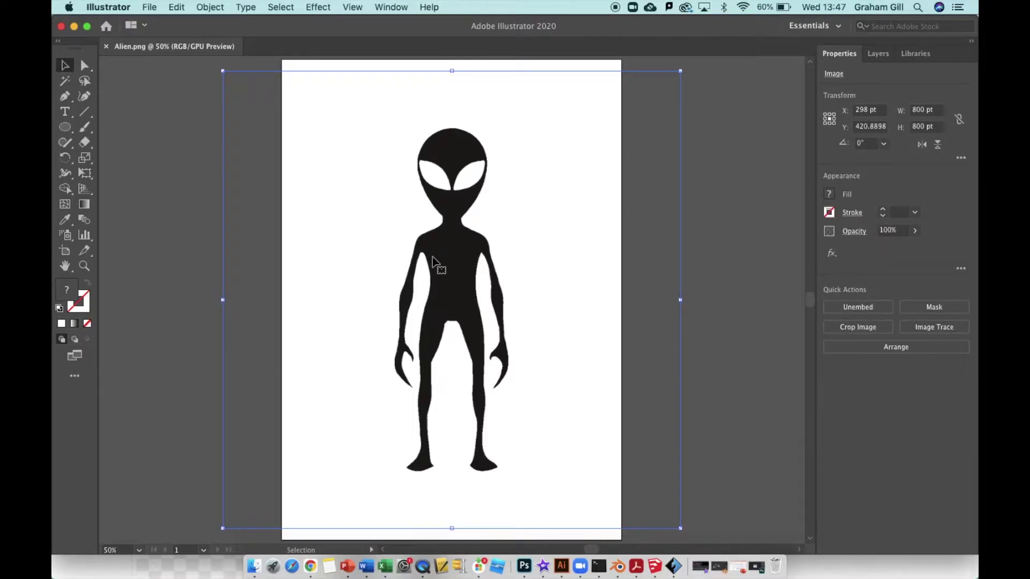
pyautogui.click(932, 328)
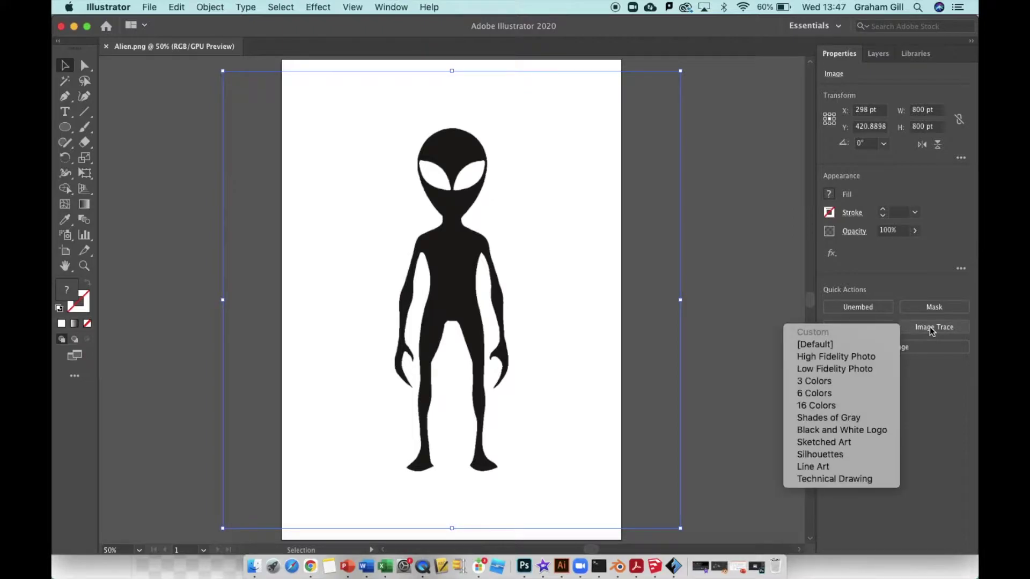
pyautogui.click(856, 431)
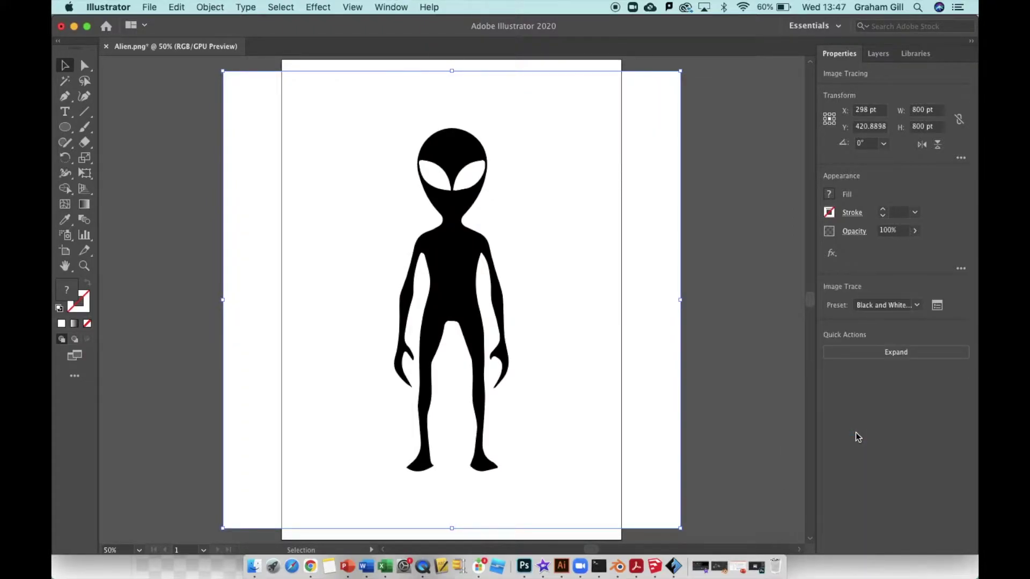
pyautogui.click(901, 354)
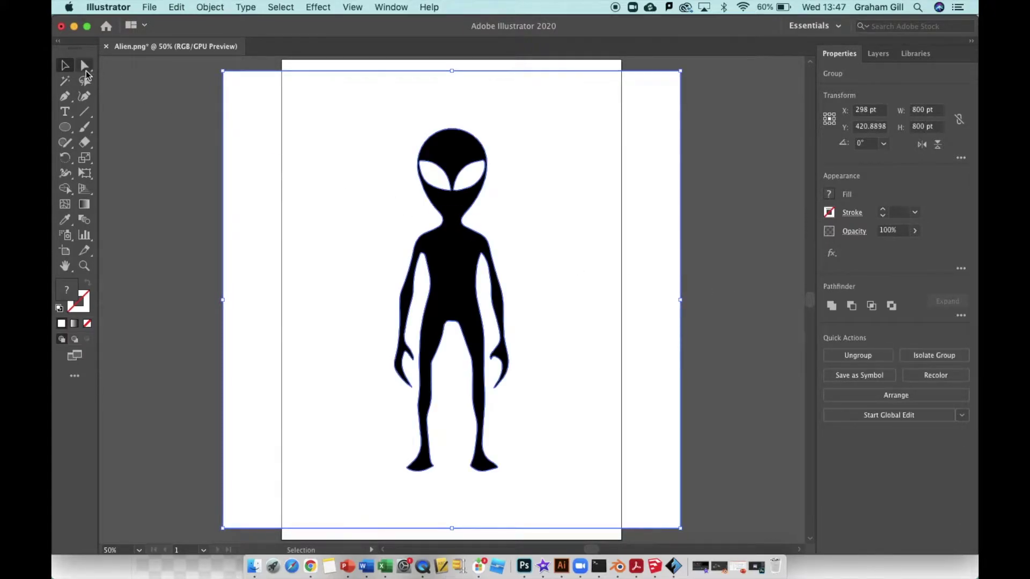
# Step: Select the white background path with Direct Selection and delete it
pyautogui.click(85, 67)
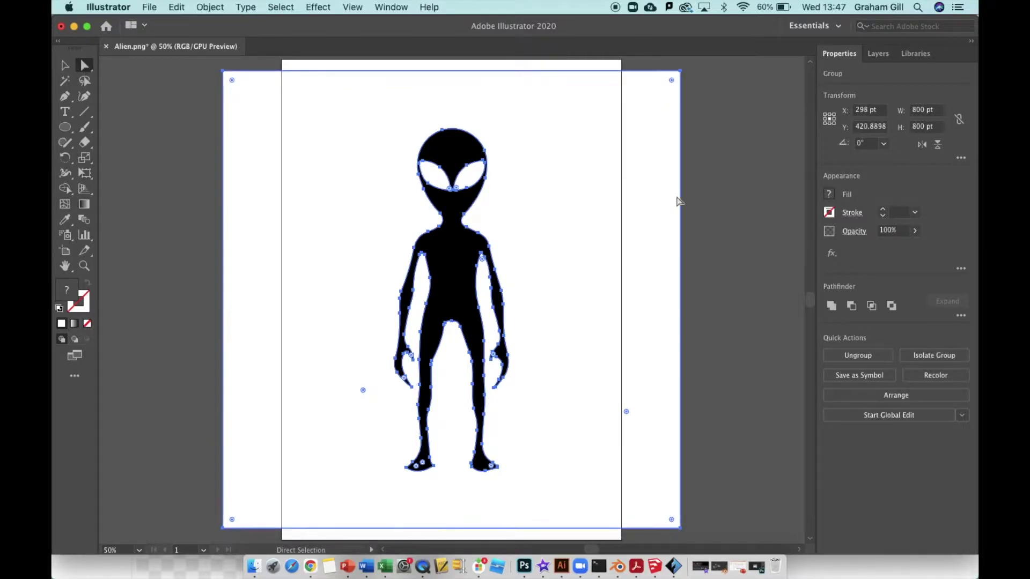
pyautogui.click(734, 200)
pyautogui.click(681, 229)
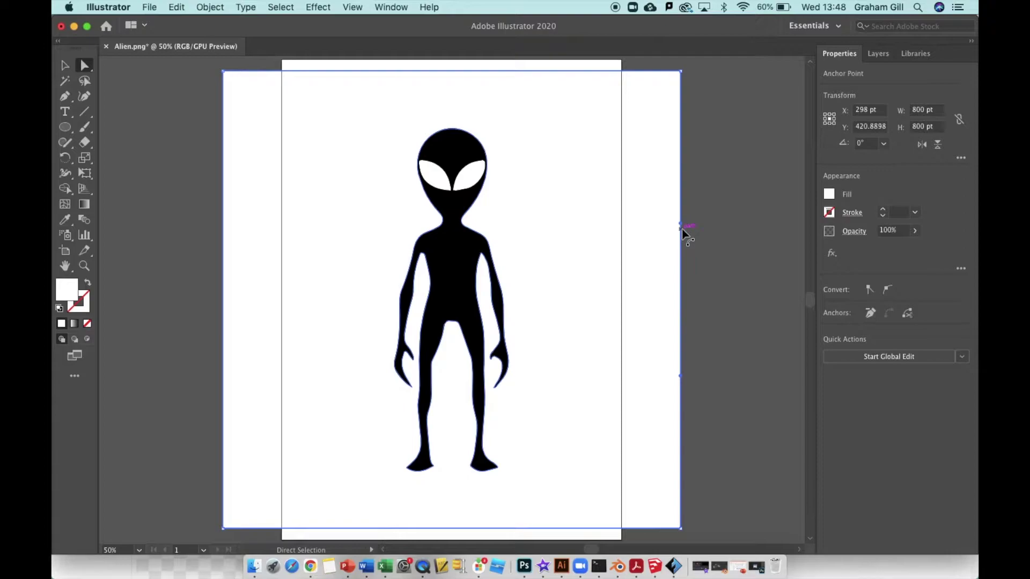
pyautogui.click(682, 231)
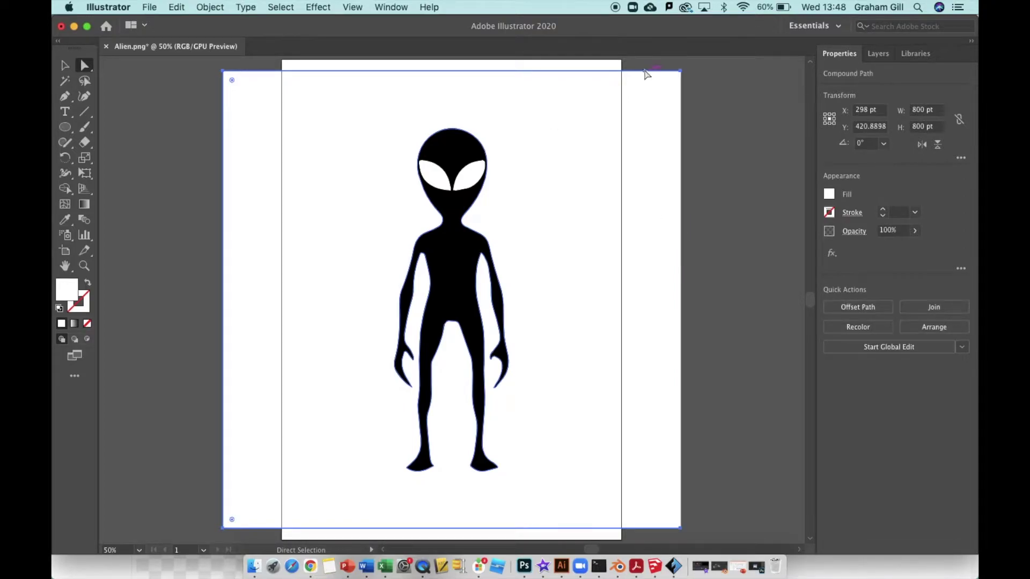
pyautogui.press('Delete')
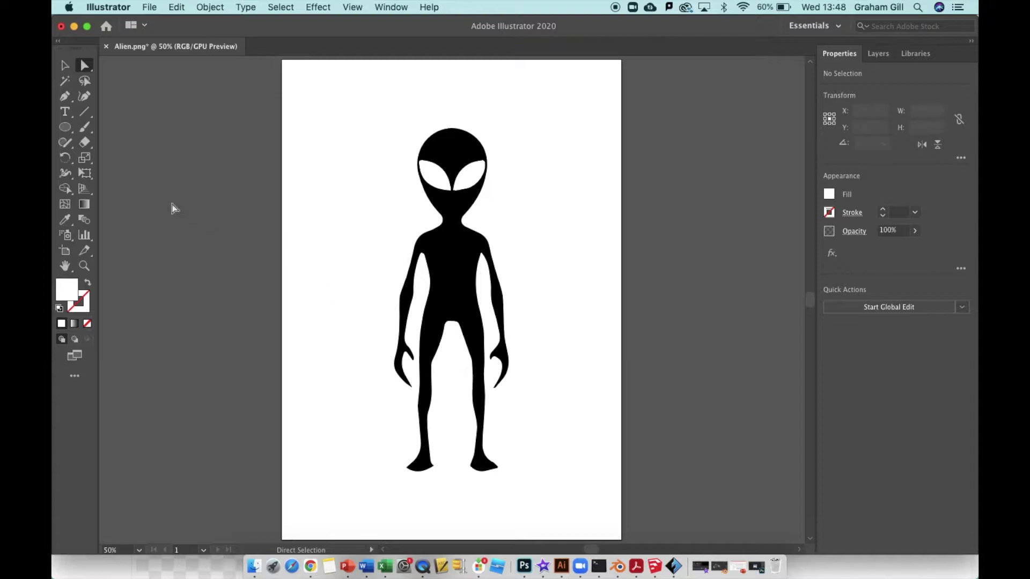
# Step: Draw black-filled circular pupils, about 19.69 pt wide, in the alien's white eyes
pyautogui.click(65, 128)
pyautogui.click(65, 127)
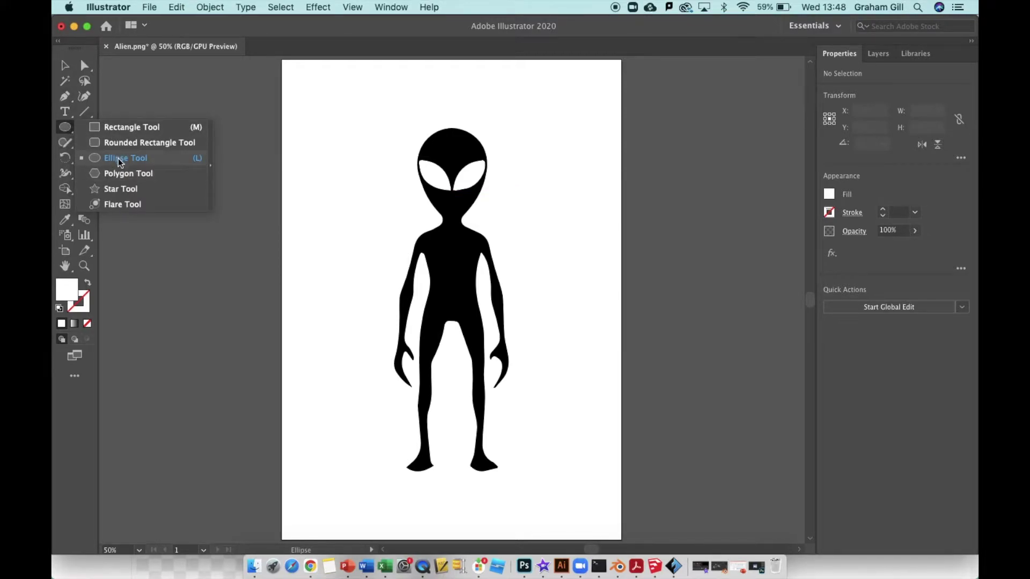
pyautogui.click(107, 157)
pyautogui.click(829, 194)
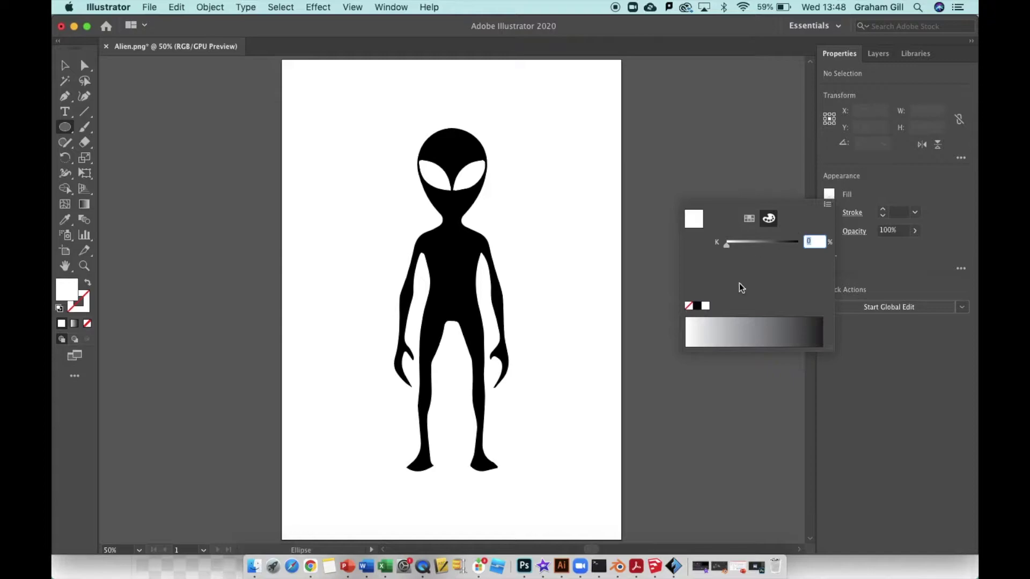
pyautogui.click(697, 306)
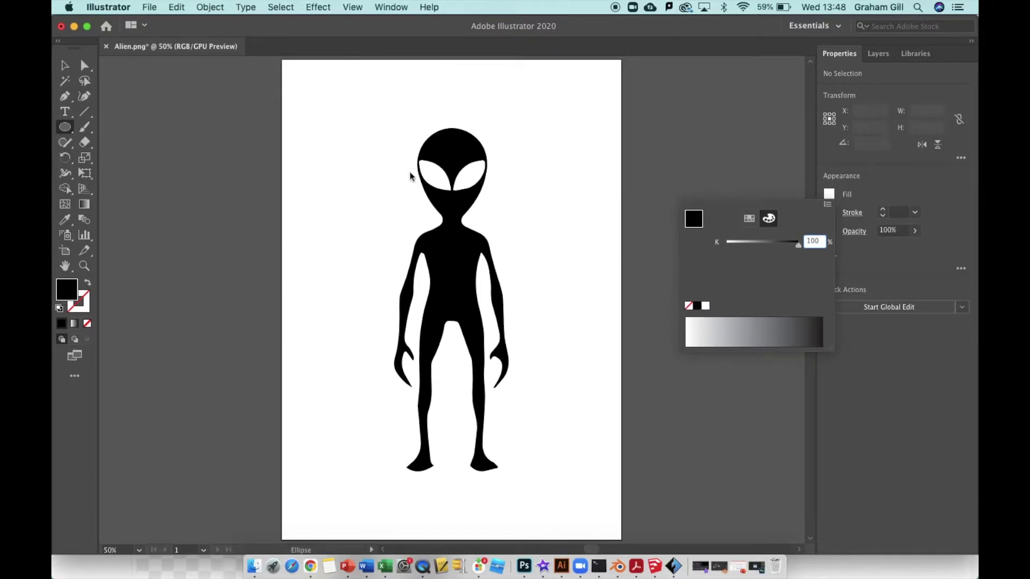
pyautogui.click(433, 174)
pyautogui.moveTo(432, 174); pyautogui.dragTo(474, 184)
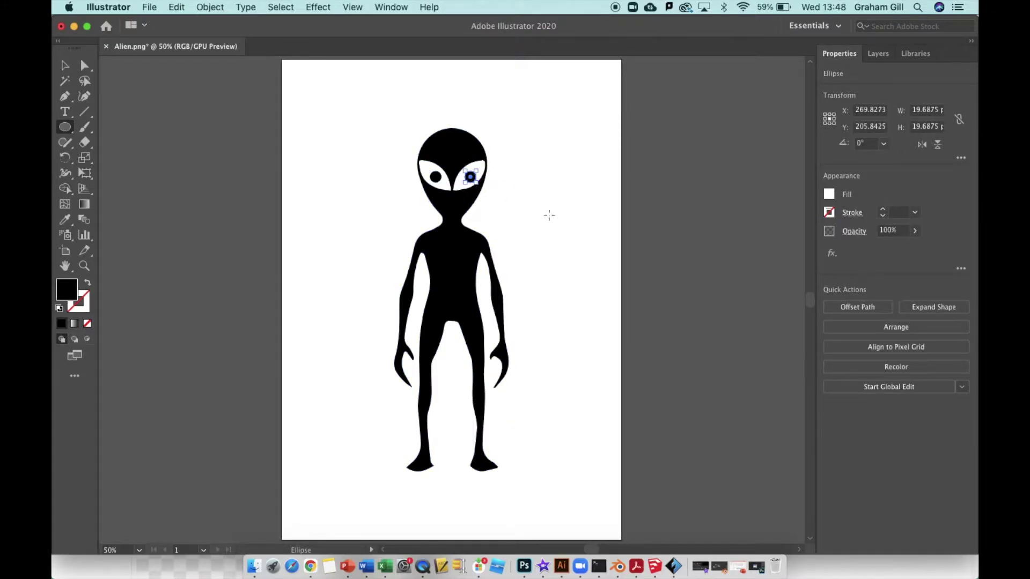
pyautogui.press('v')
pyautogui.click(157, 124)
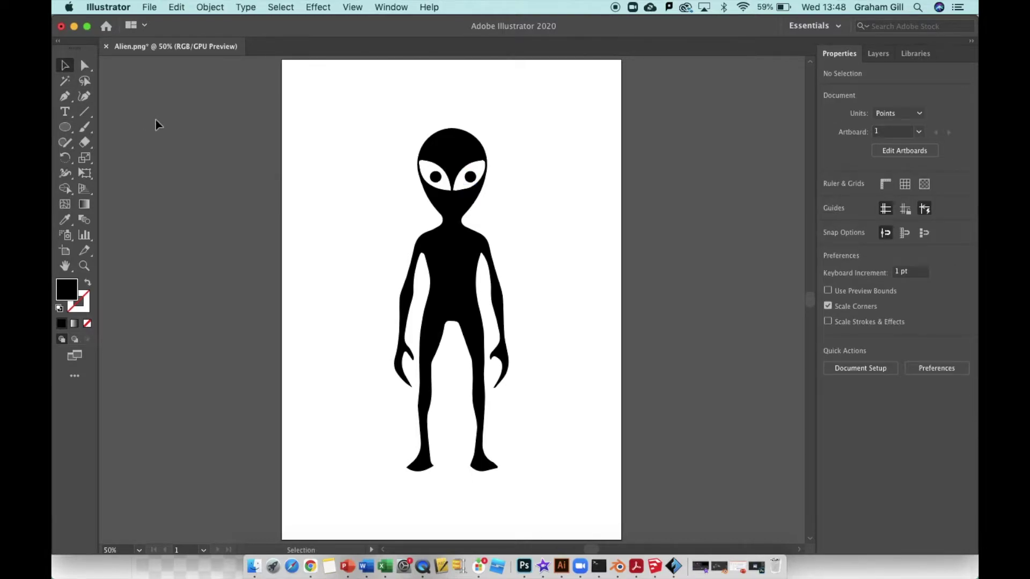
# Step: Save the artwork in SVG format as Alien.svg, accepting the default SVG Options
pyautogui.click(149, 7)
pyautogui.click(164, 116)
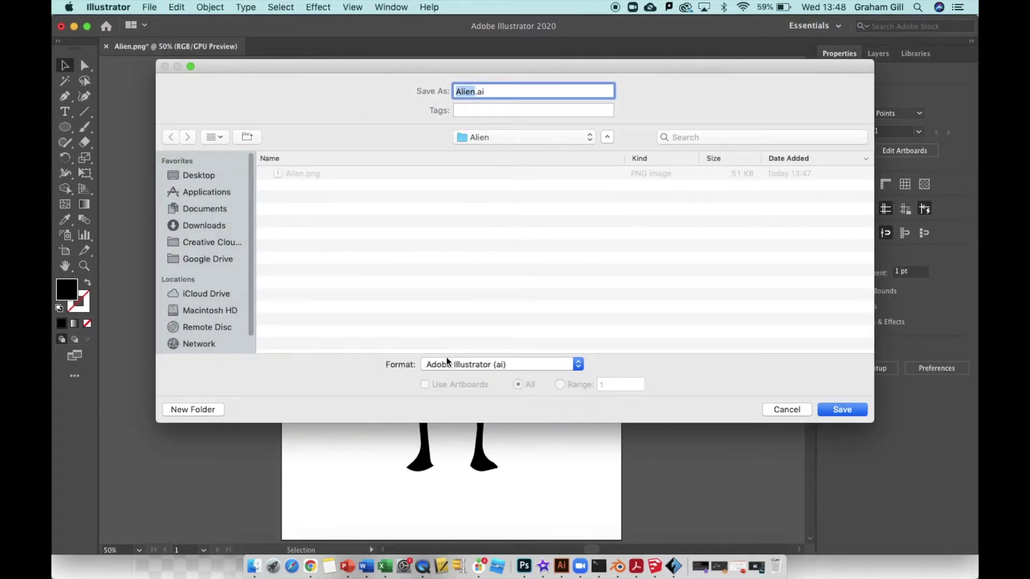
pyautogui.click(475, 368)
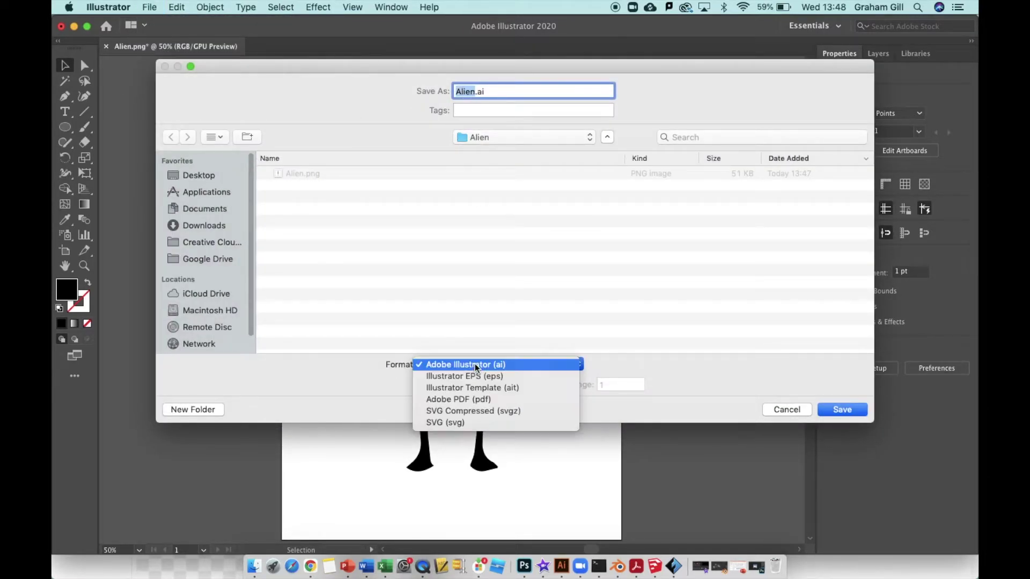
pyautogui.click(468, 424)
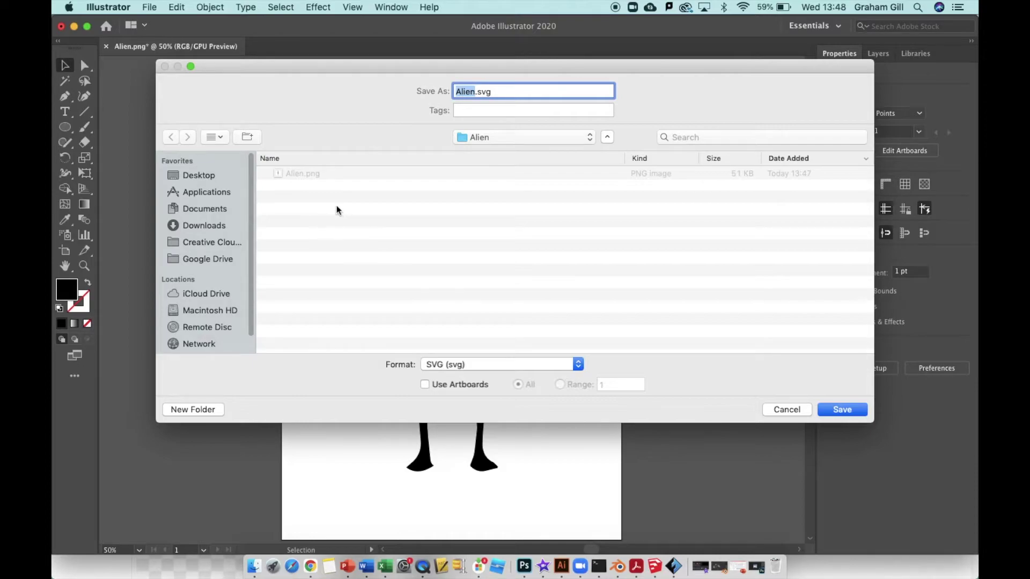
pyautogui.click(839, 411)
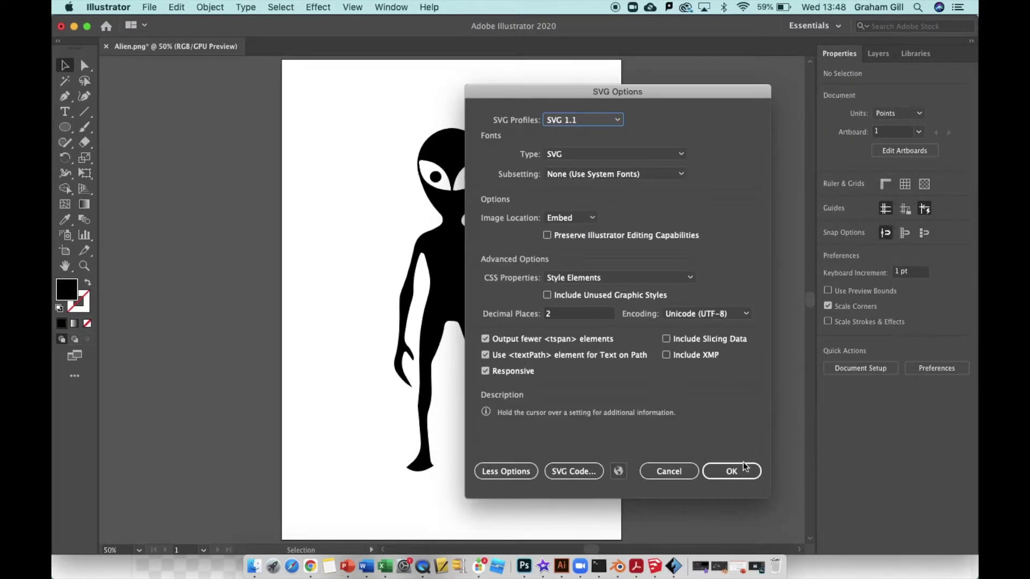
pyautogui.click(738, 473)
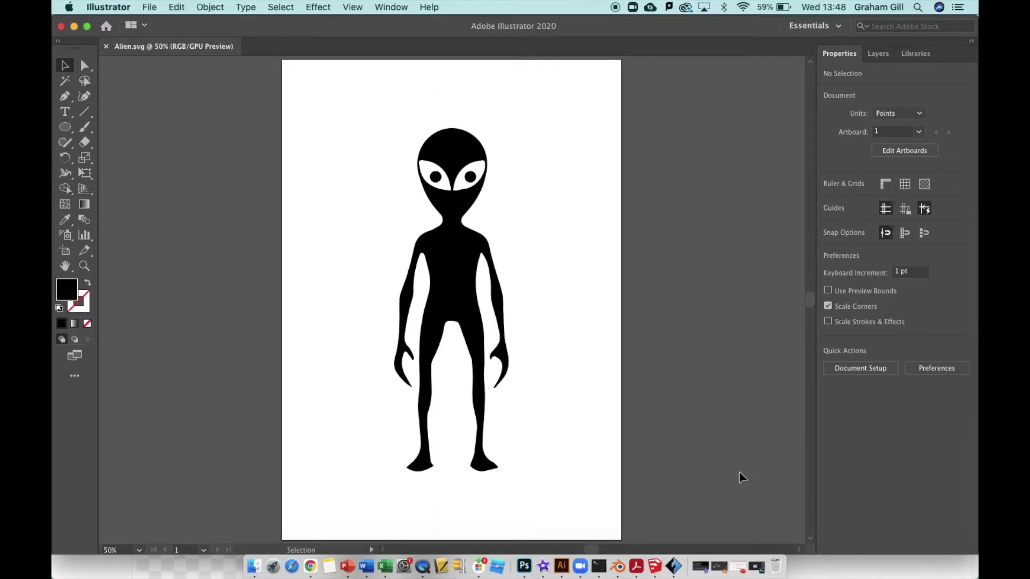
# Step: Confirm Alien.svg (8 KB) sits beside Alien.png in the Alien folder, then return to Chrome
pyautogui.click(254, 566)
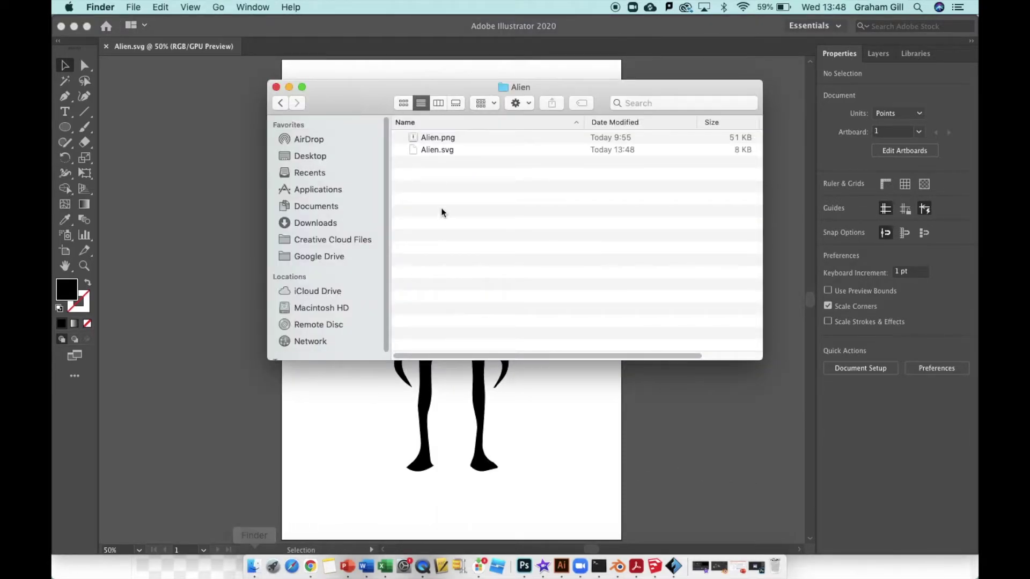
pyautogui.click(437, 152)
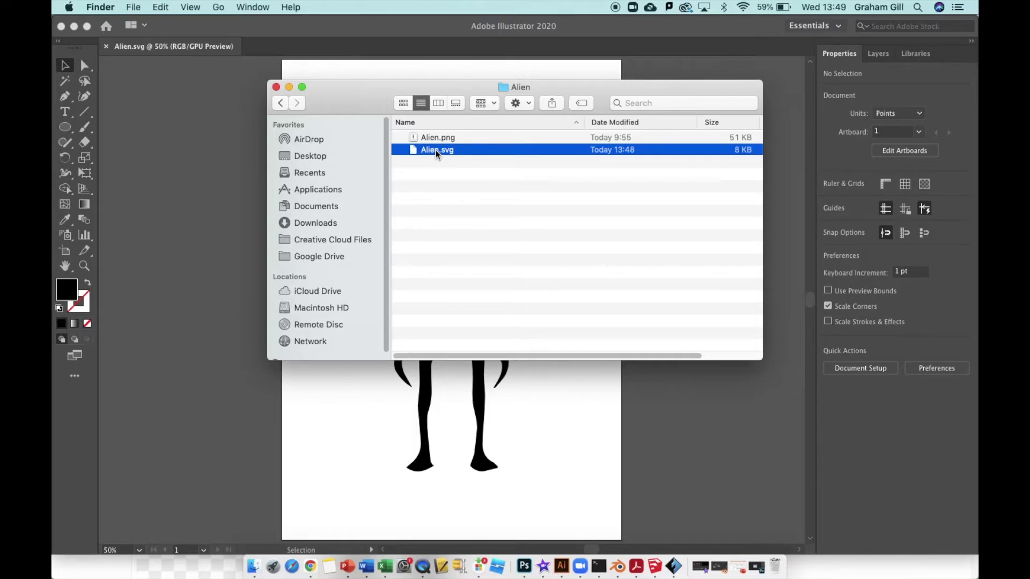
pyautogui.click(311, 567)
# Step: In the maximised Tinkercad tab, change the design title from Daring Crift to 'Alien'
pyautogui.click(494, 55)
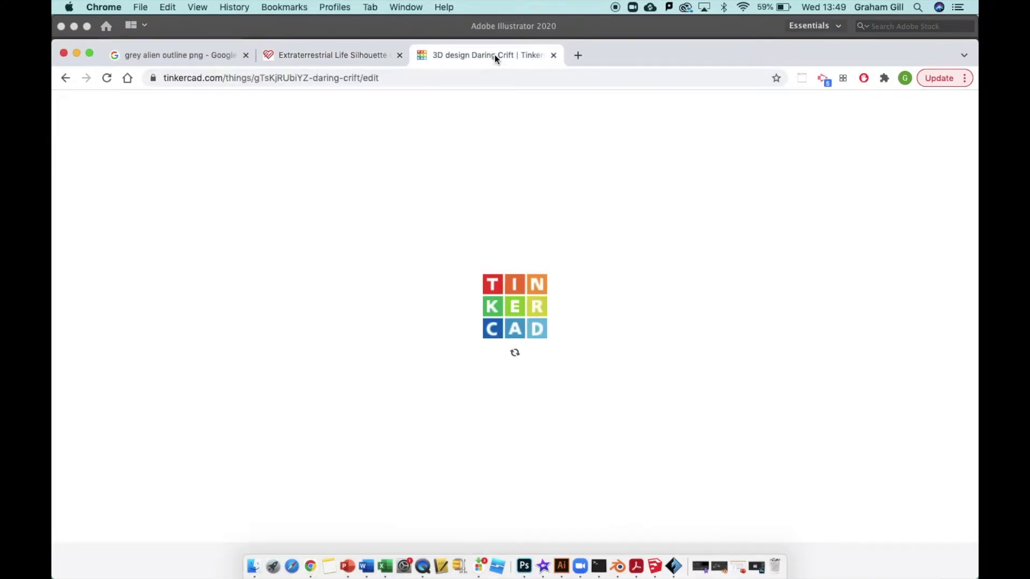
pyautogui.doubleClick(647, 62)
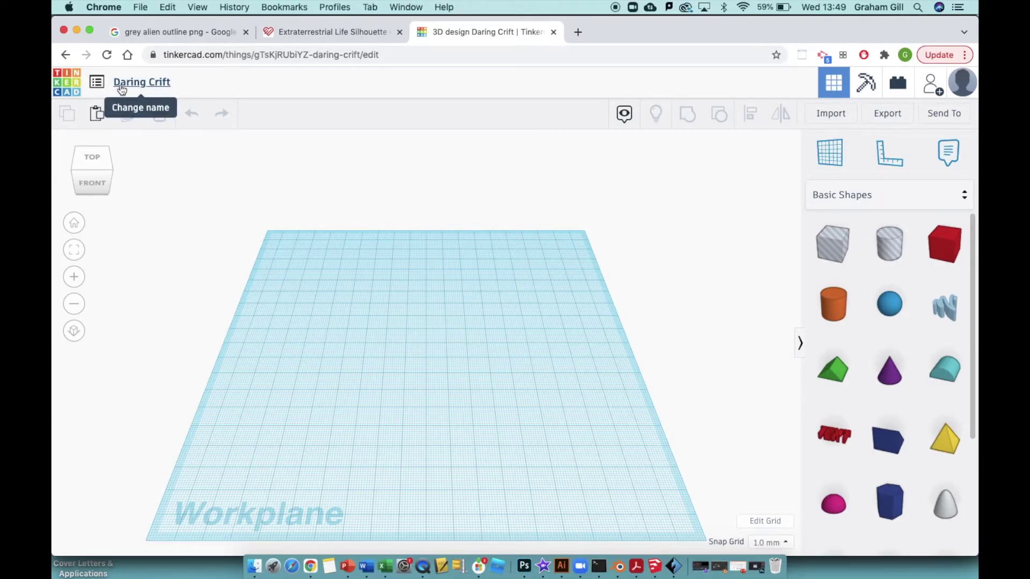
pyautogui.click(154, 85)
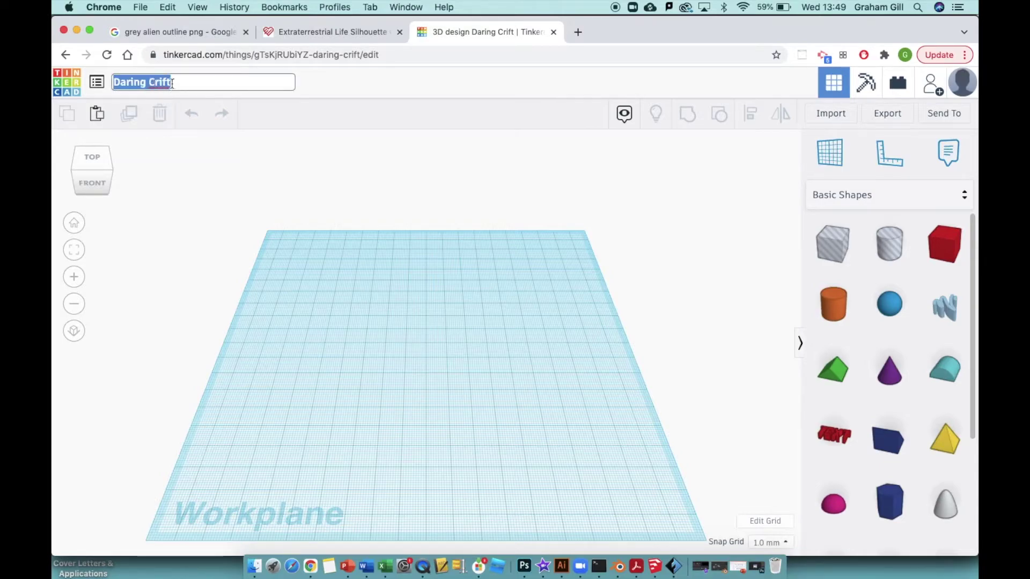
pyautogui.write('Alien')
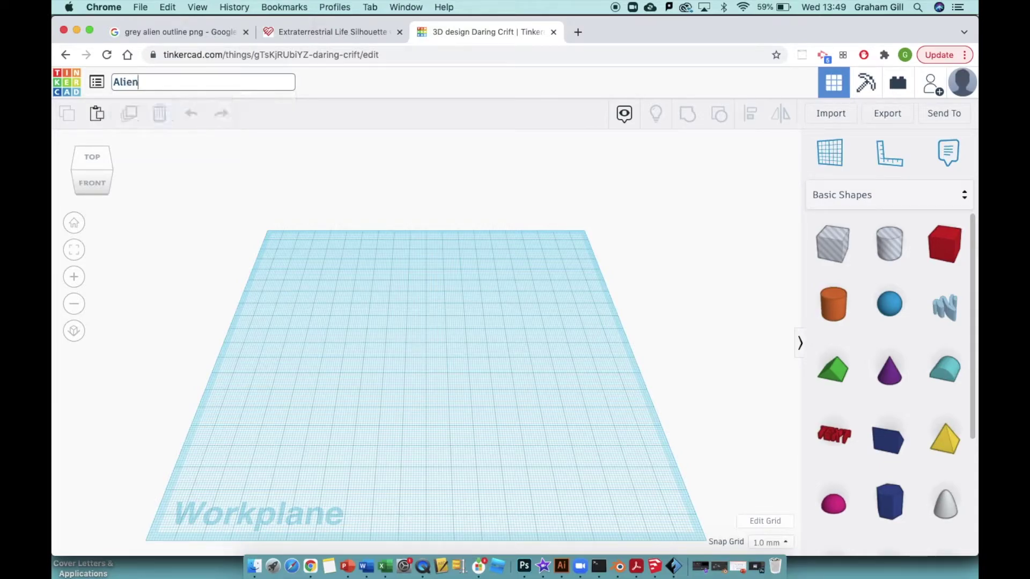
pyautogui.click(209, 167)
# Step: Import Alien.svg from the computer so it becomes an extruded 3D alien shape
pyautogui.click(819, 114)
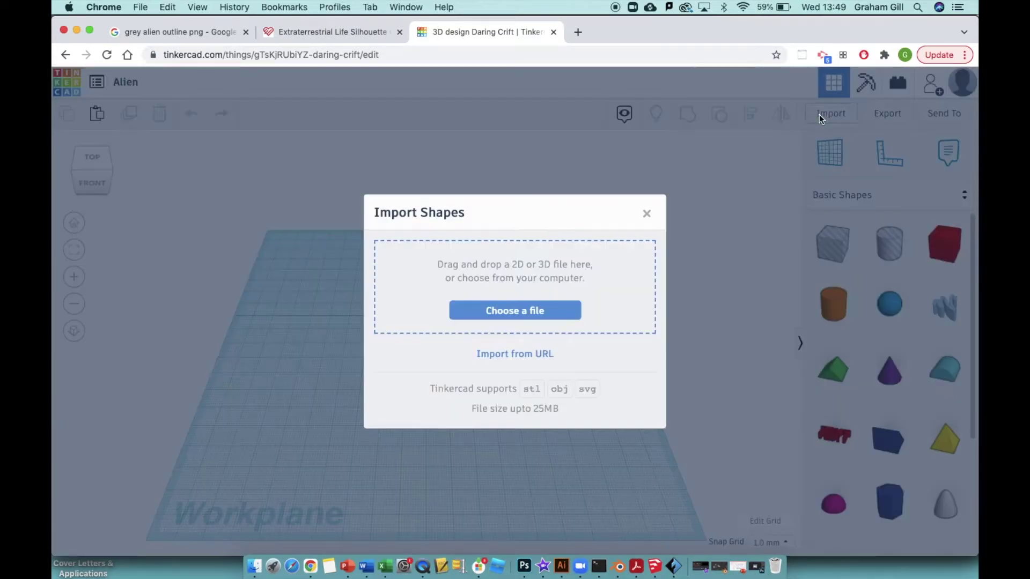
pyautogui.click(500, 317)
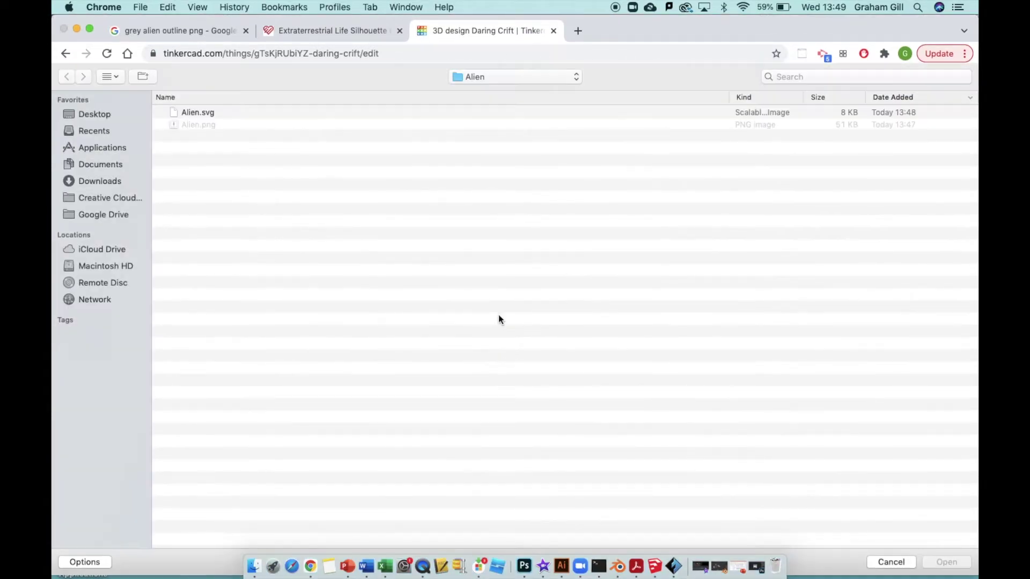
pyautogui.click(199, 112)
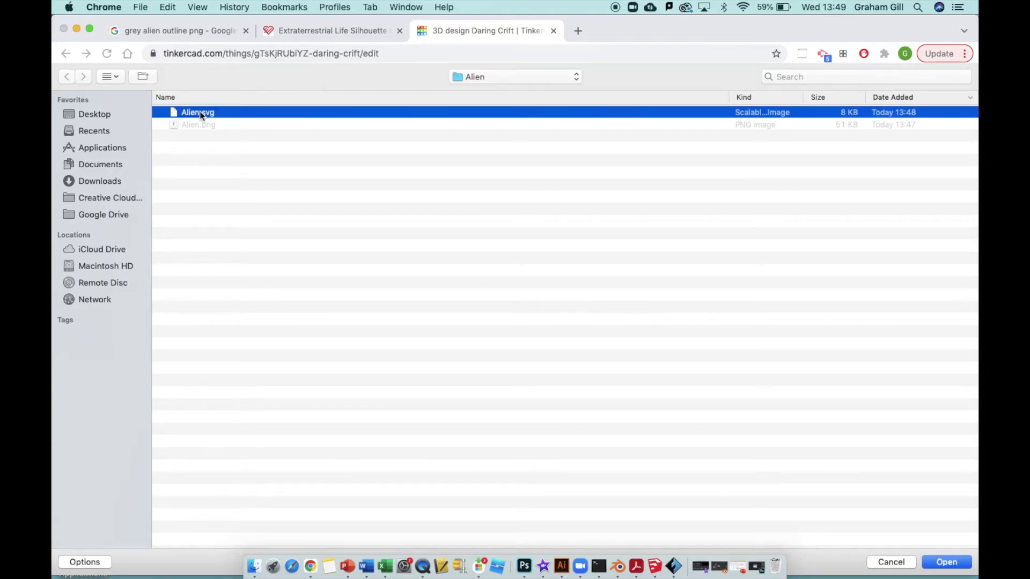
pyautogui.click(947, 562)
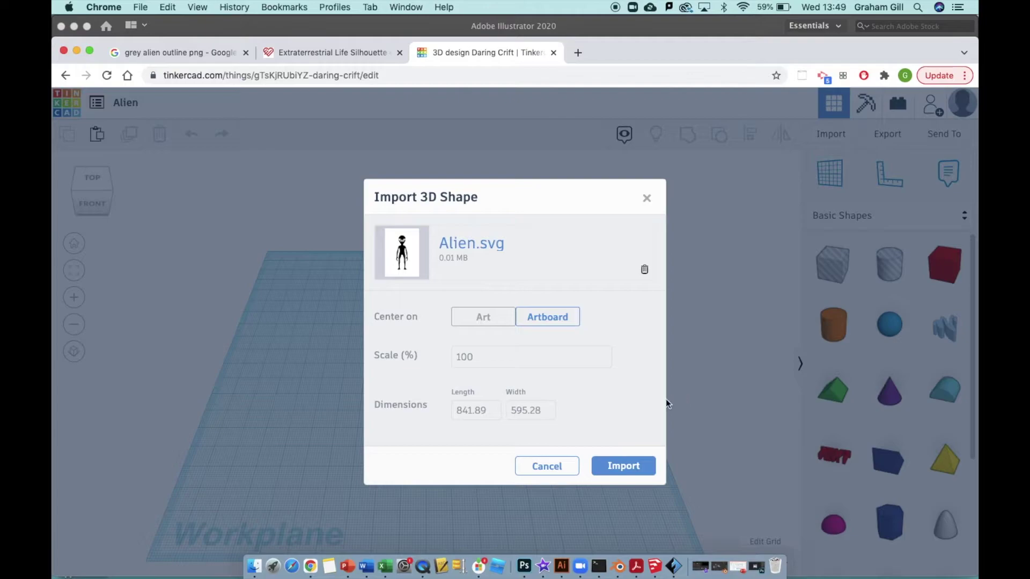
pyautogui.click(626, 468)
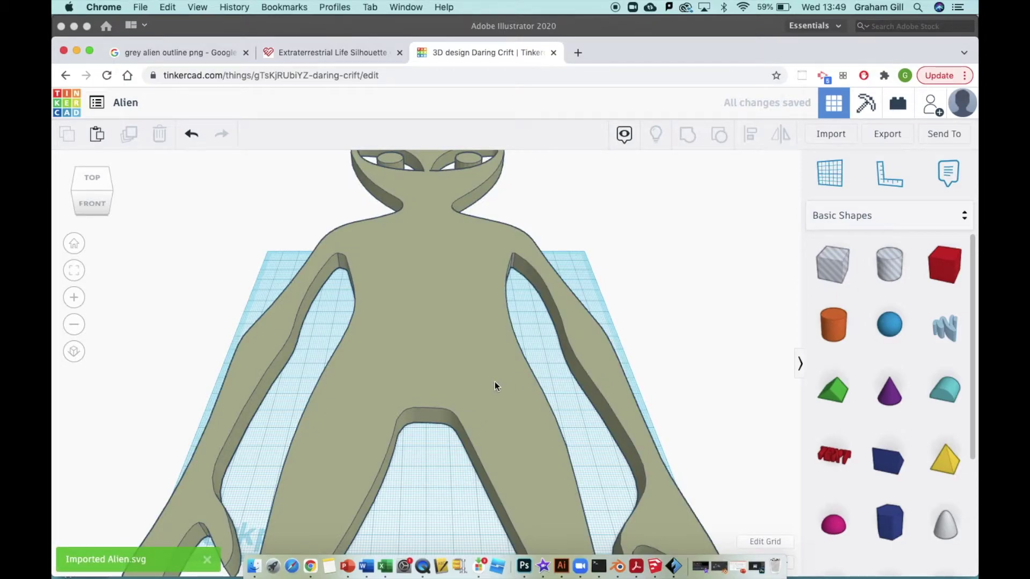
pyautogui.scroll(-5, 495, 381)
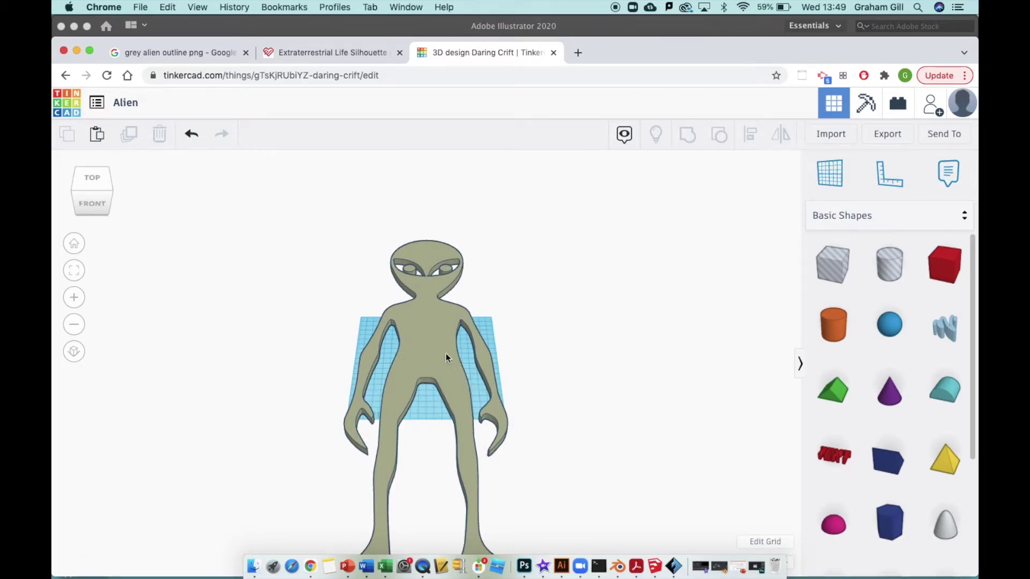
# Step: Resize the alien via corner handles from 73.08 x 185.80 down to about 54.08 x 136.00 on the workplane
pyautogui.click(443, 336)
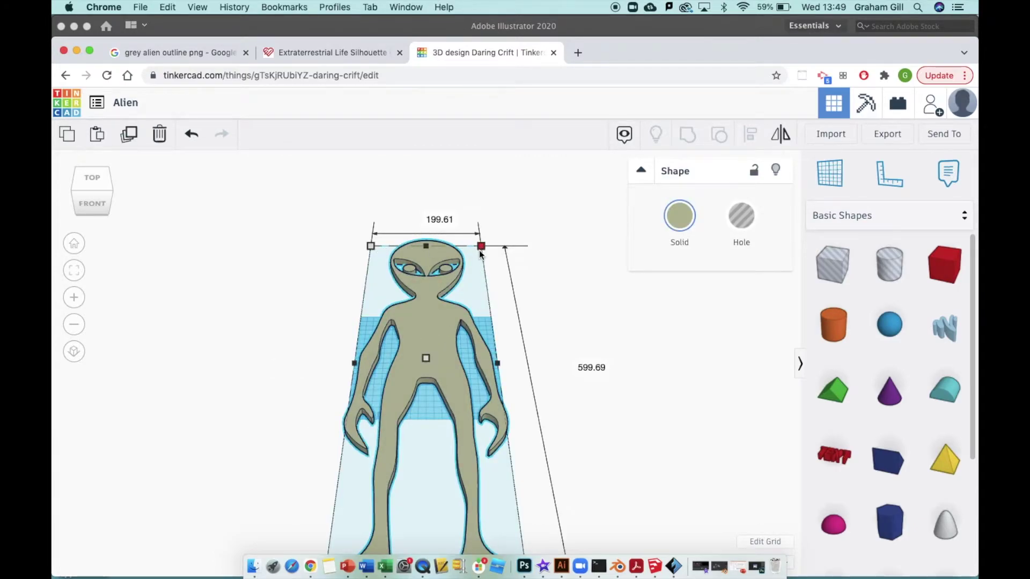
pyautogui.moveTo(480, 253); pyautogui.dragTo(404, 431)
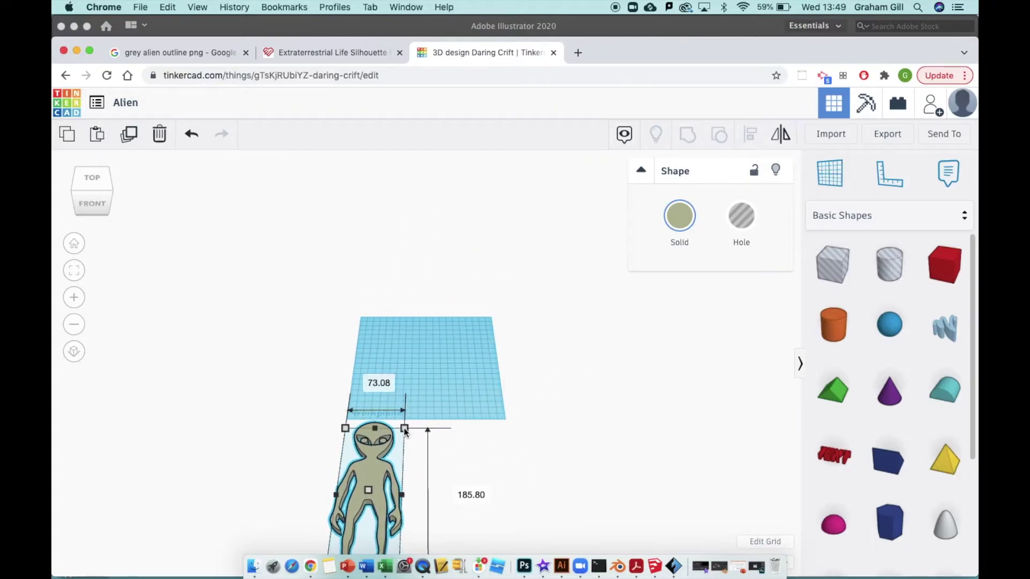
pyautogui.moveTo(382, 482); pyautogui.dragTo(431, 360)
pyautogui.moveTo(456, 418); pyautogui.dragTo(445, 409)
pyautogui.moveTo(429, 349); pyautogui.dragTo(435, 355)
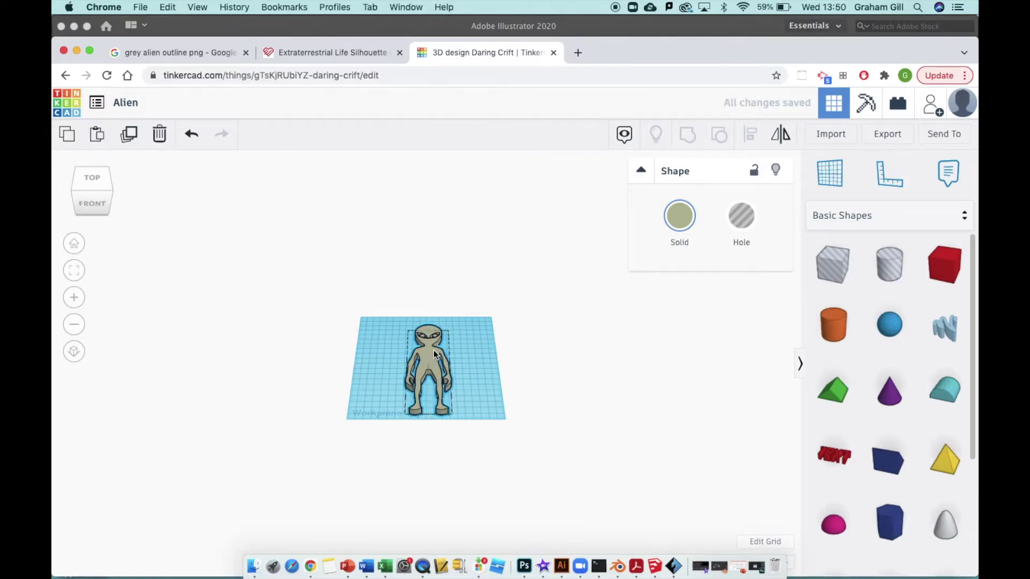
pyautogui.moveTo(456, 416); pyautogui.dragTo(447, 400)
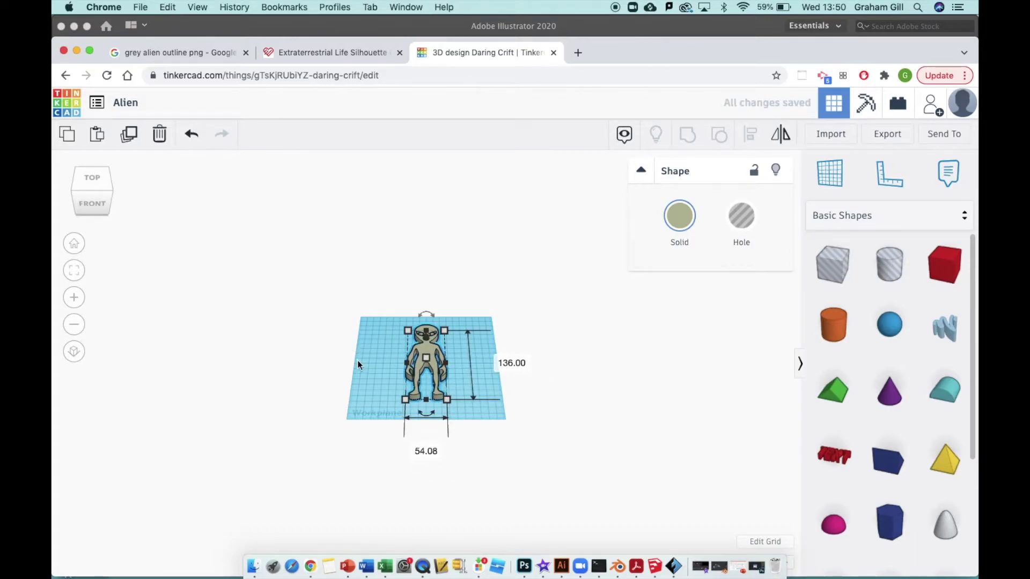
pyautogui.moveTo(372, 344); pyautogui.dragTo(381, 358, button='middle')
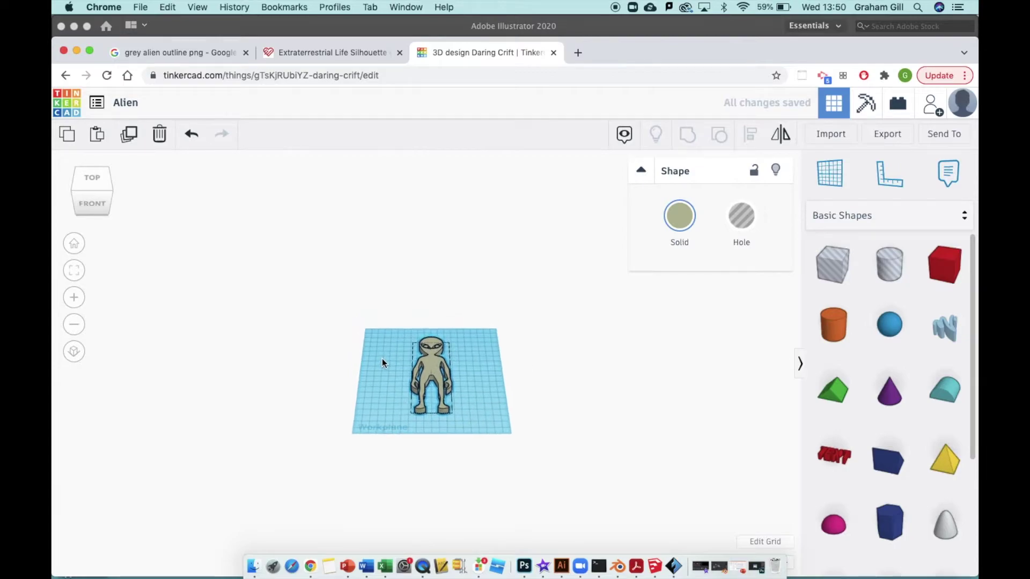
# Step: Switch to the top view, zoom in on the alien, and drag a box across its feet
pyautogui.click(93, 183)
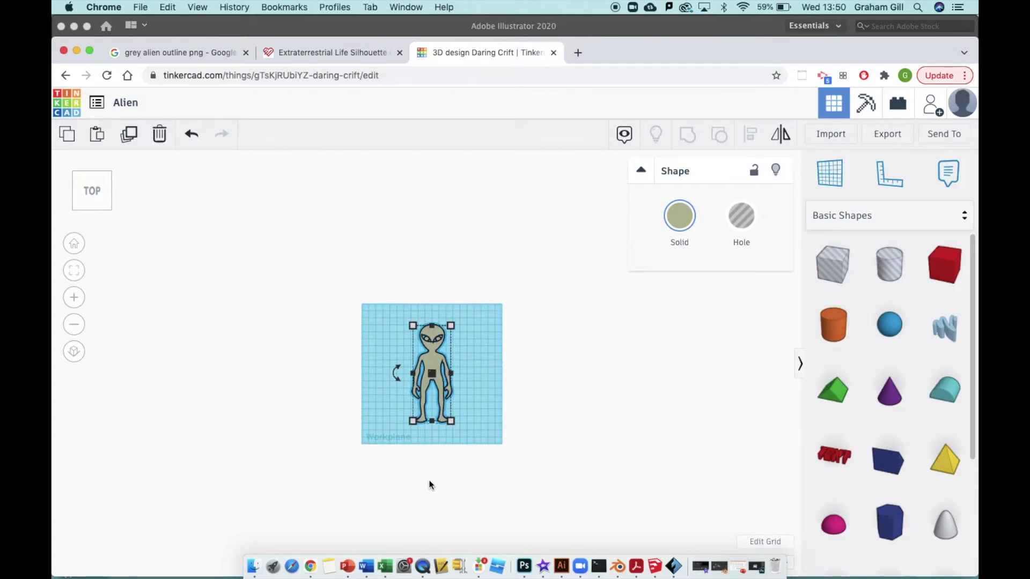
pyautogui.scroll(5, 430, 483)
pyautogui.scroll(-5, 509, 481)
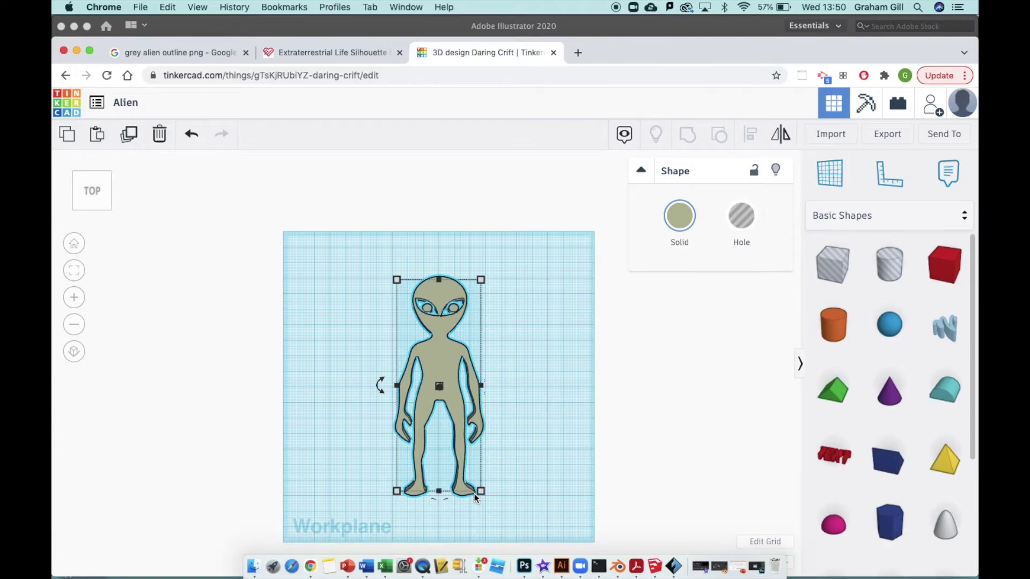
pyautogui.click(354, 457)
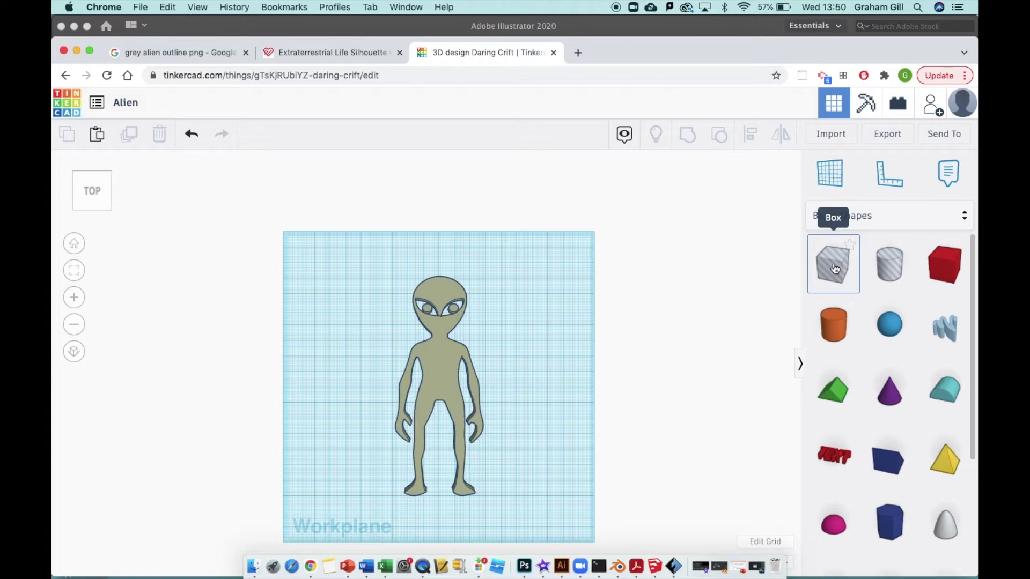
pyautogui.moveTo(834, 269); pyautogui.dragTo(516, 523)
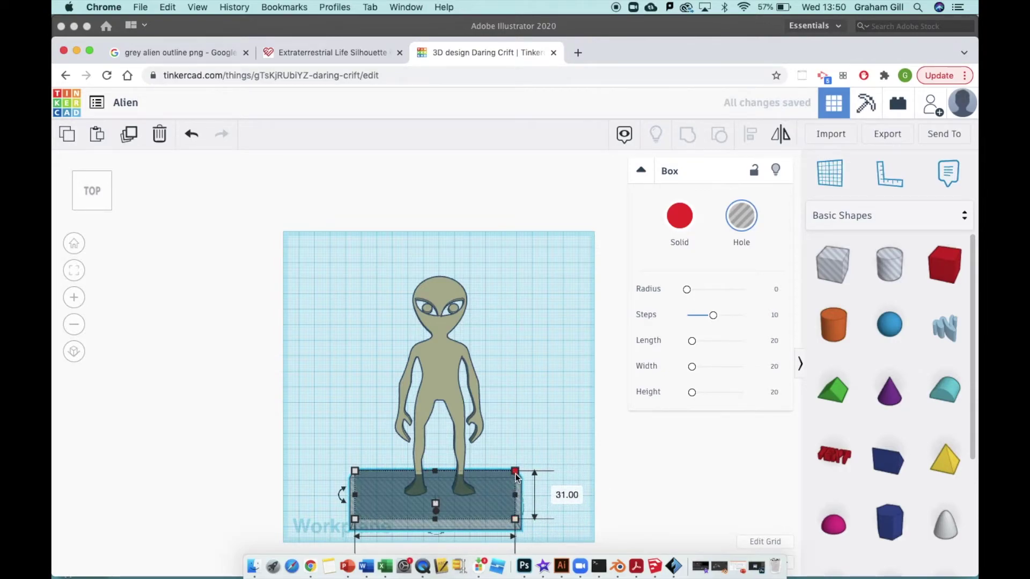
# Step: Trim the base box to 101 × 21 so it sits as a slim platform under the alien's feet
pyautogui.moveTo(513, 472); pyautogui.dragTo(513, 490)
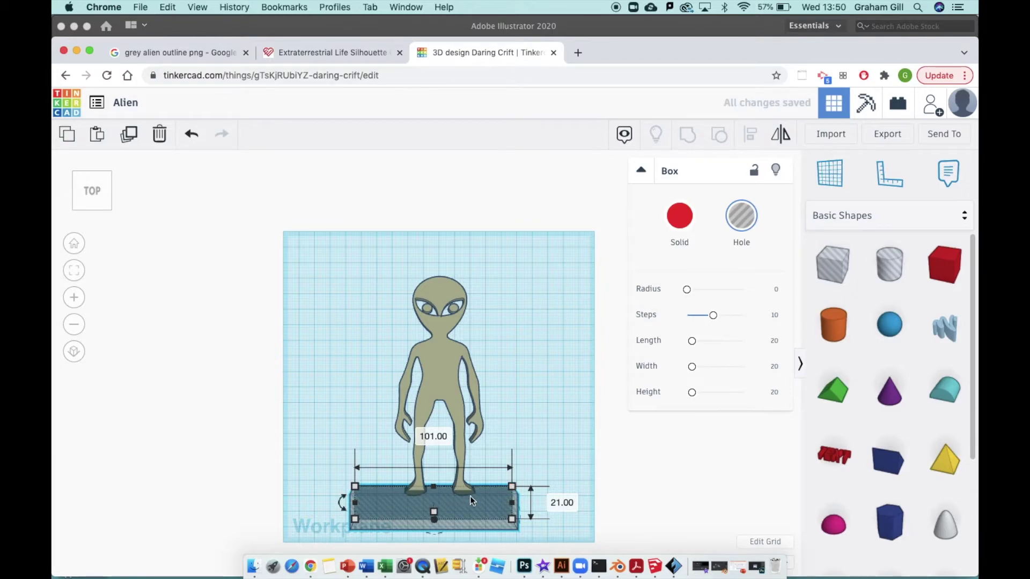
pyautogui.click(542, 407)
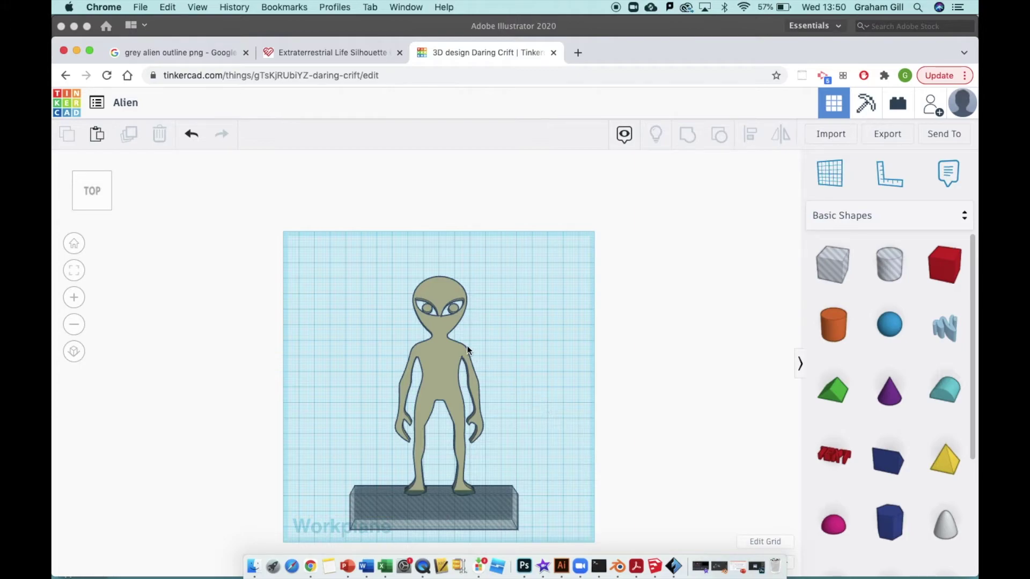
# Step: Group the alien with the base box into one shape, then bring up the Export dialog
pyautogui.click(441, 354)
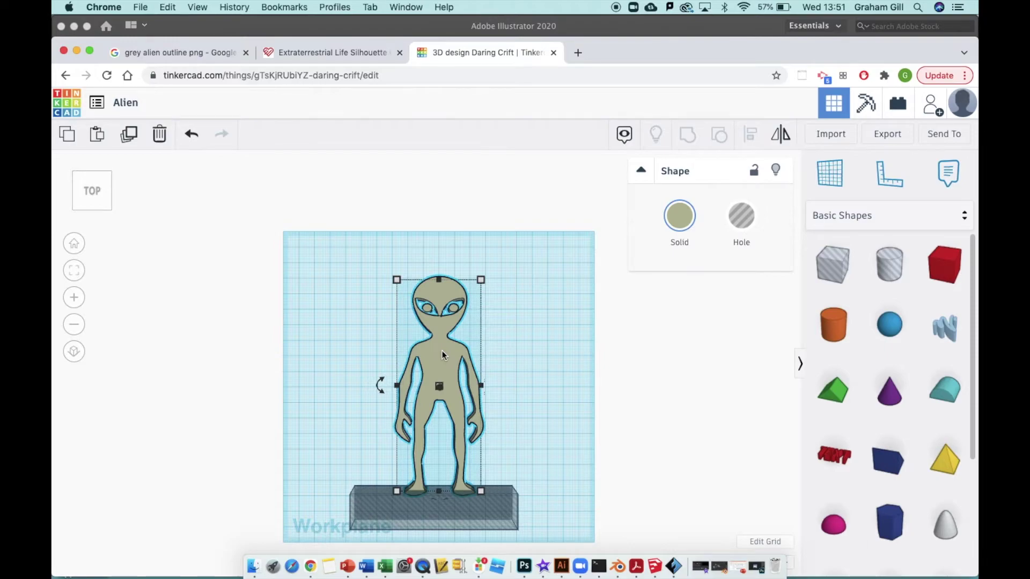
pyautogui.keyDown('shift'); pyautogui.click(494, 511); pyautogui.keyUp('shift')
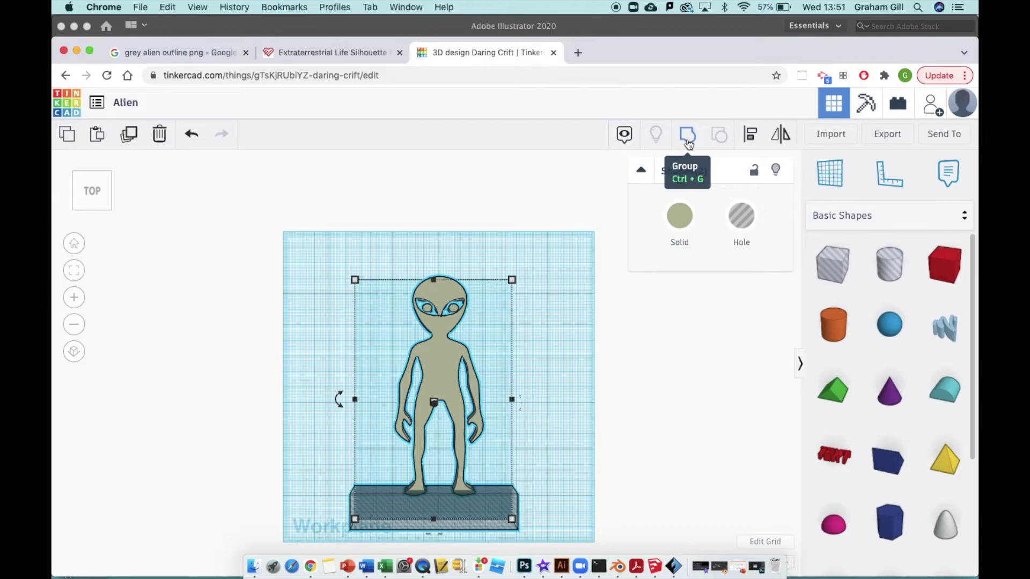
pyautogui.click(687, 138)
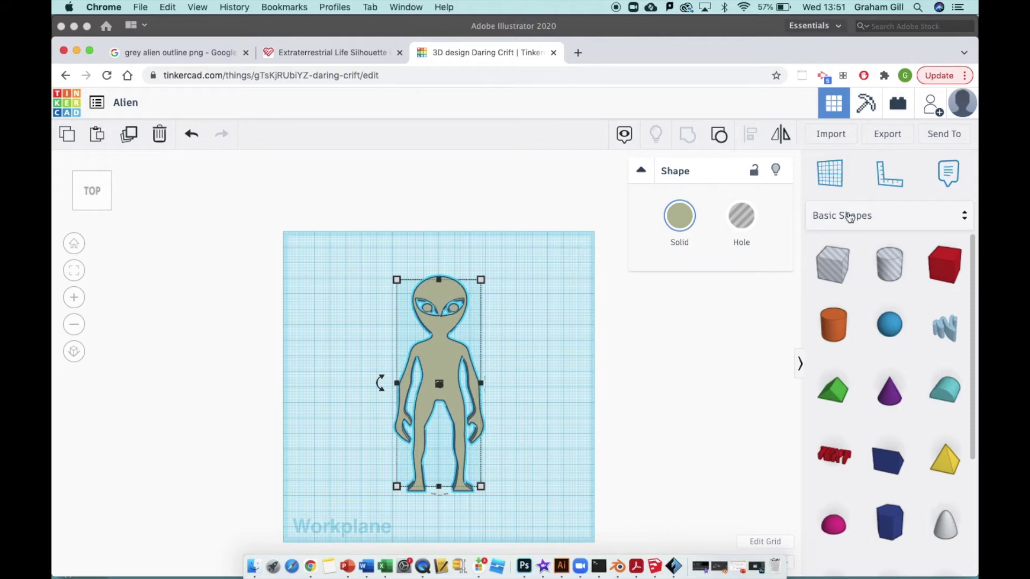
pyautogui.click(886, 140)
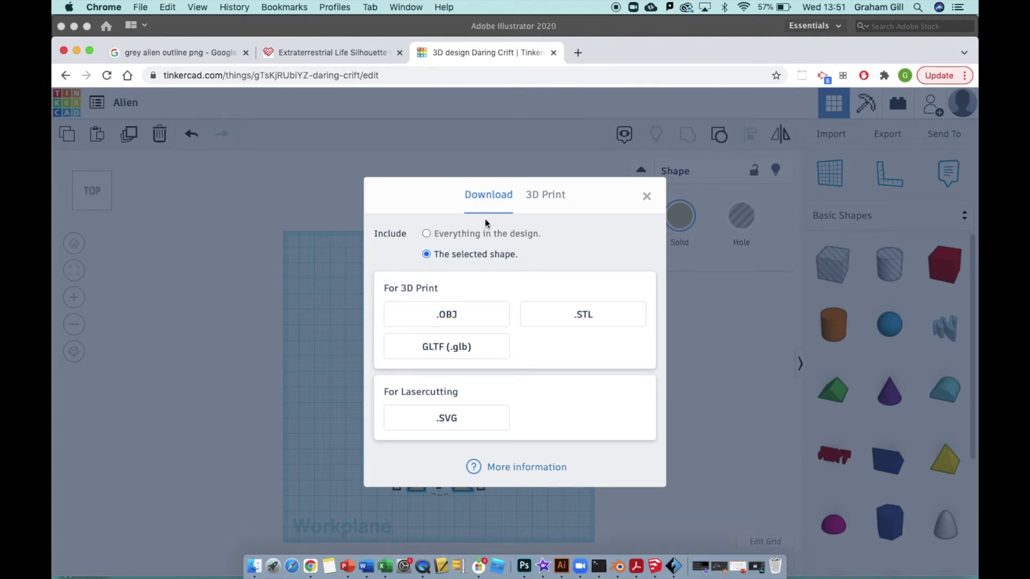
# Step: Download the selected shape as Alien (1).stl and reveal it in Finder's Downloads
pyautogui.click(580, 316)
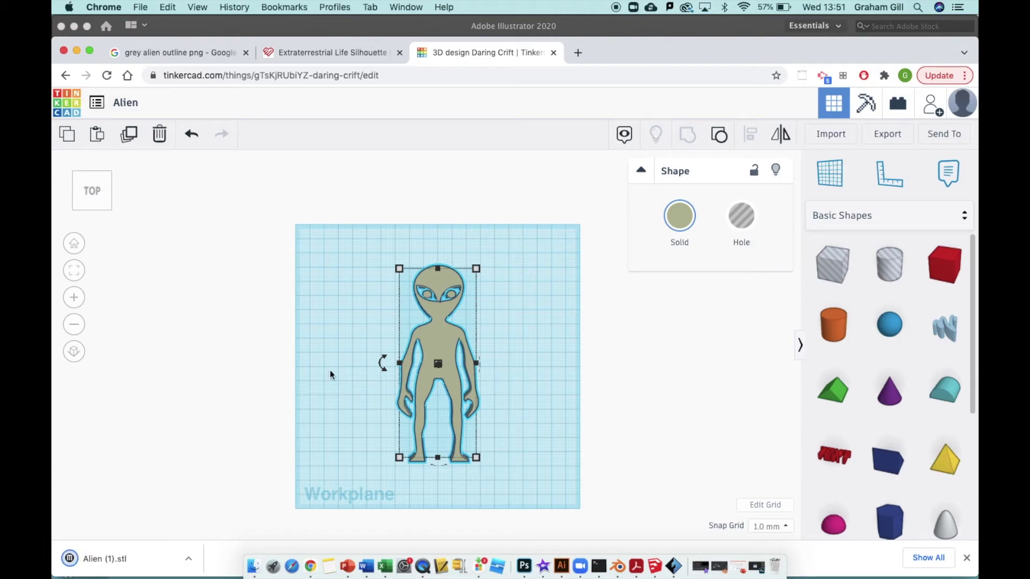
pyautogui.click(190, 562)
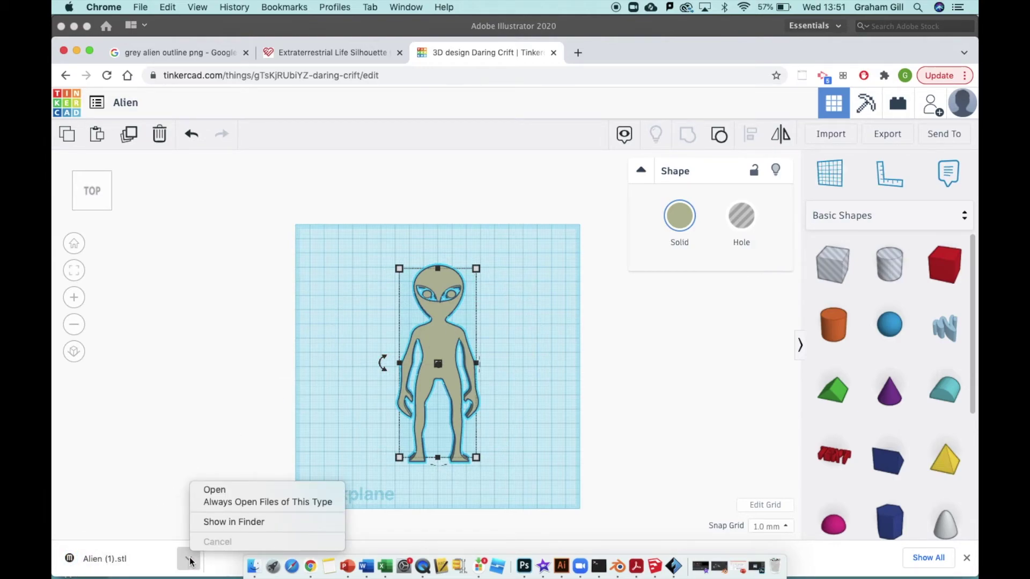
pyautogui.click(227, 526)
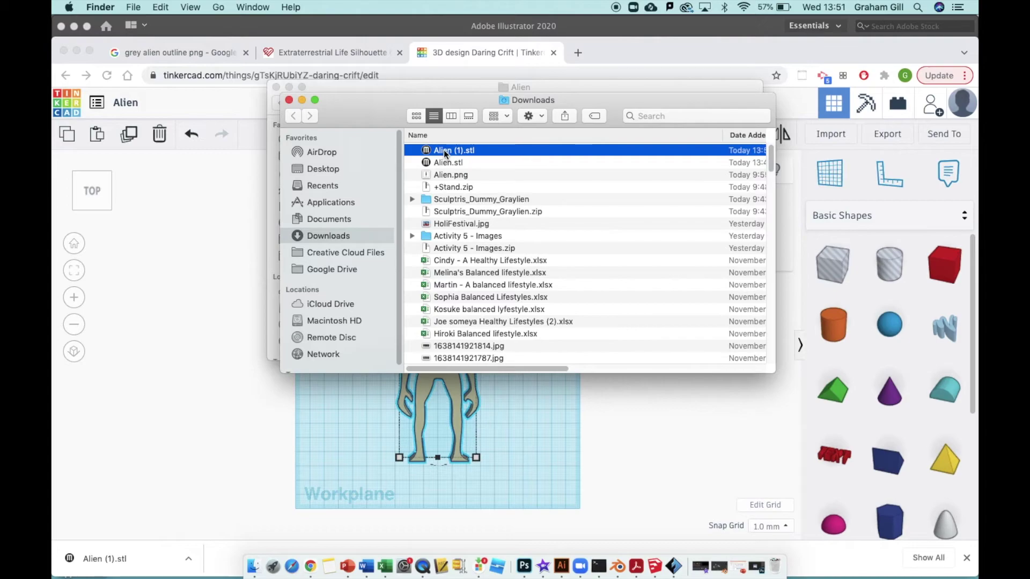
# Step: Copy Alien (1).stl into the Desktop's Alien folder
pyautogui.rightClick(442, 149)
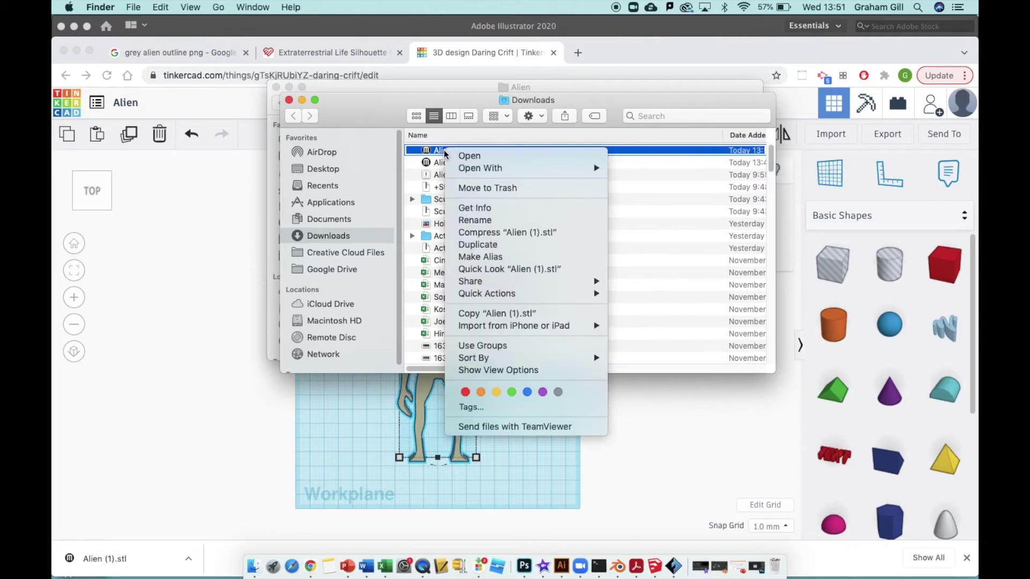
pyautogui.click(478, 313)
pyautogui.click(329, 169)
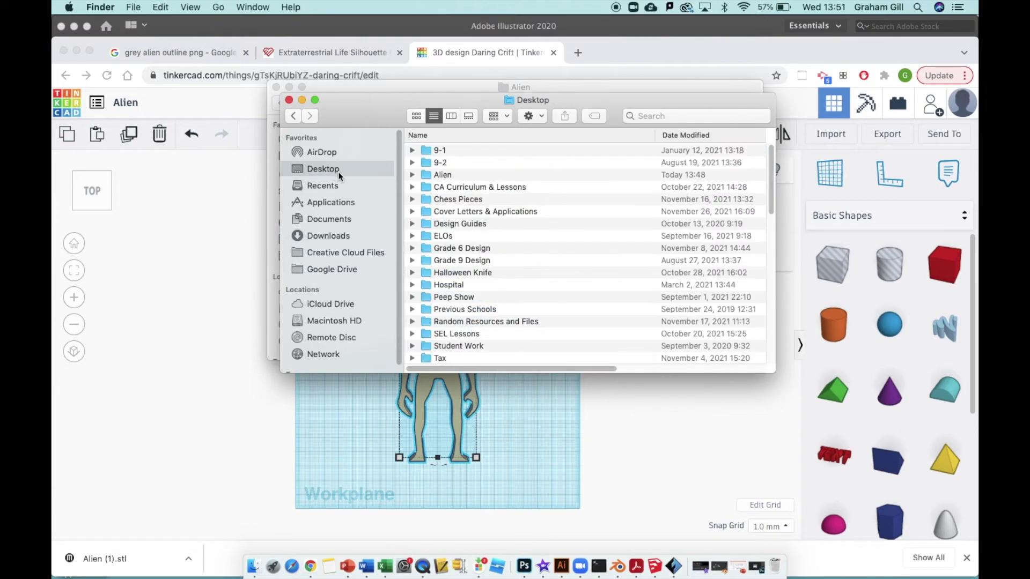
pyautogui.doubleClick(434, 175)
pyautogui.rightClick(444, 182)
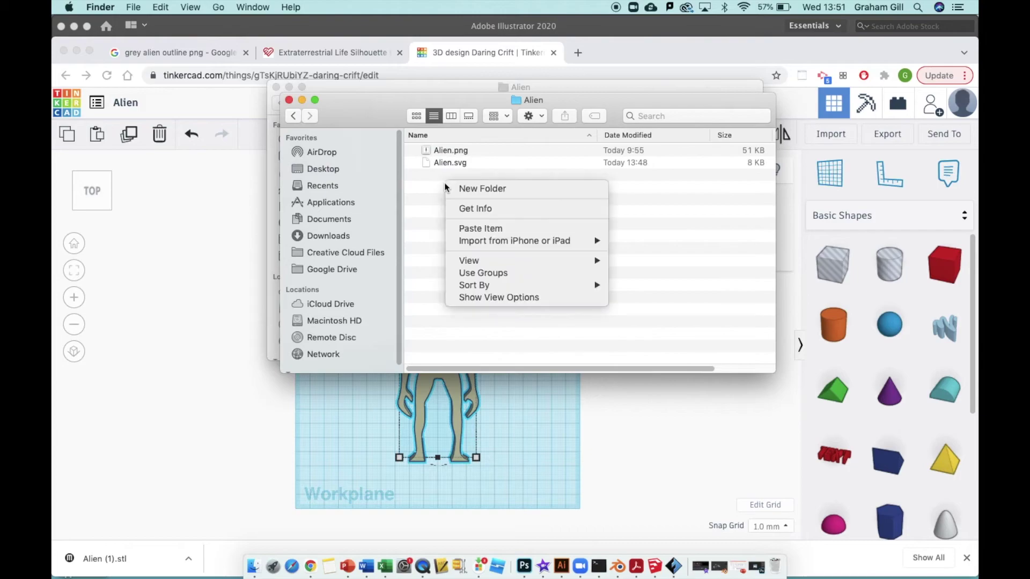
pyautogui.click(480, 228)
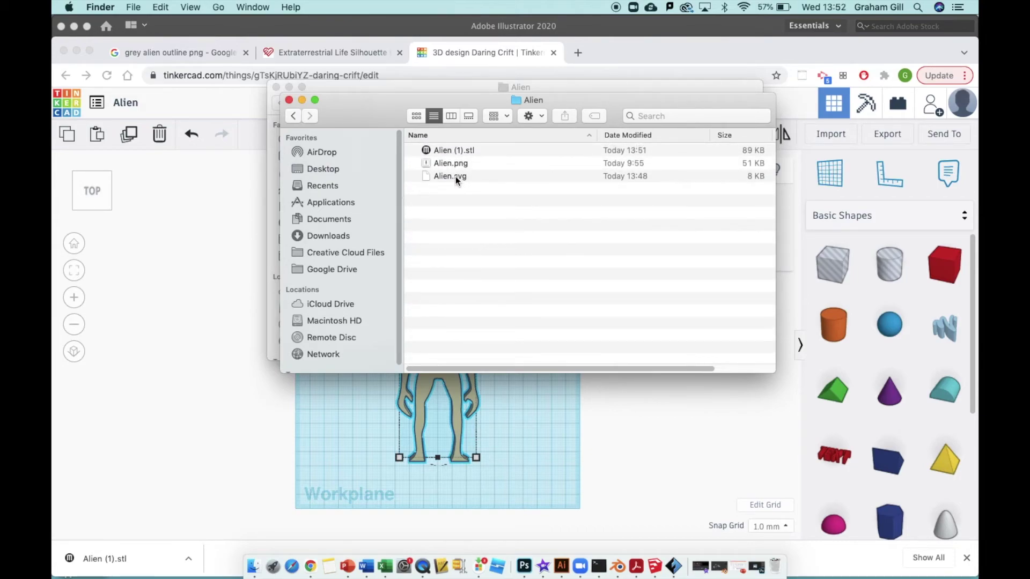
# Step: Open the pasted Alien (1).stl with FlashPrint 5
pyautogui.click(452, 150)
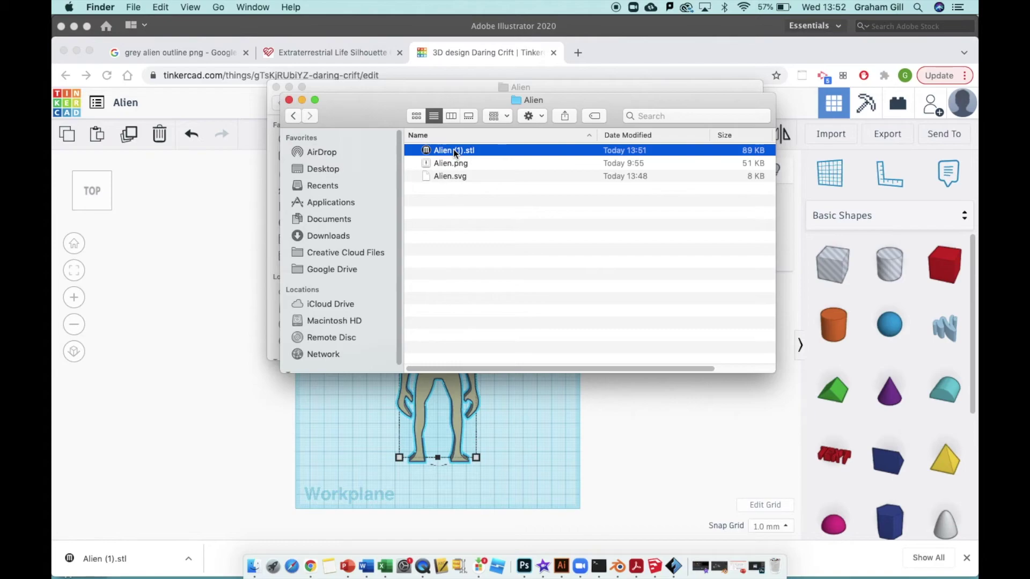
pyautogui.rightClick(453, 150)
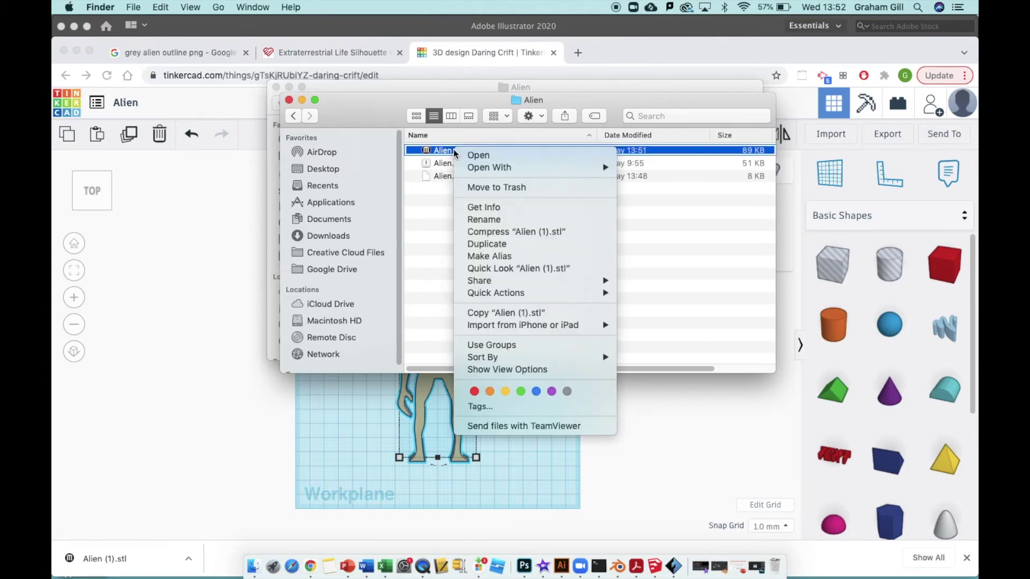
pyautogui.moveTo(465, 168)
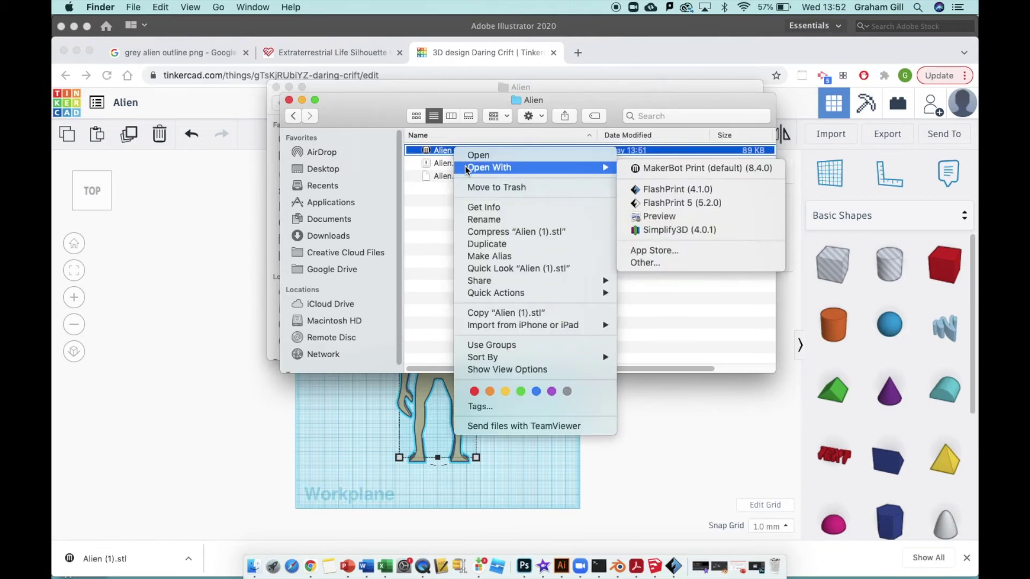
pyautogui.click(677, 204)
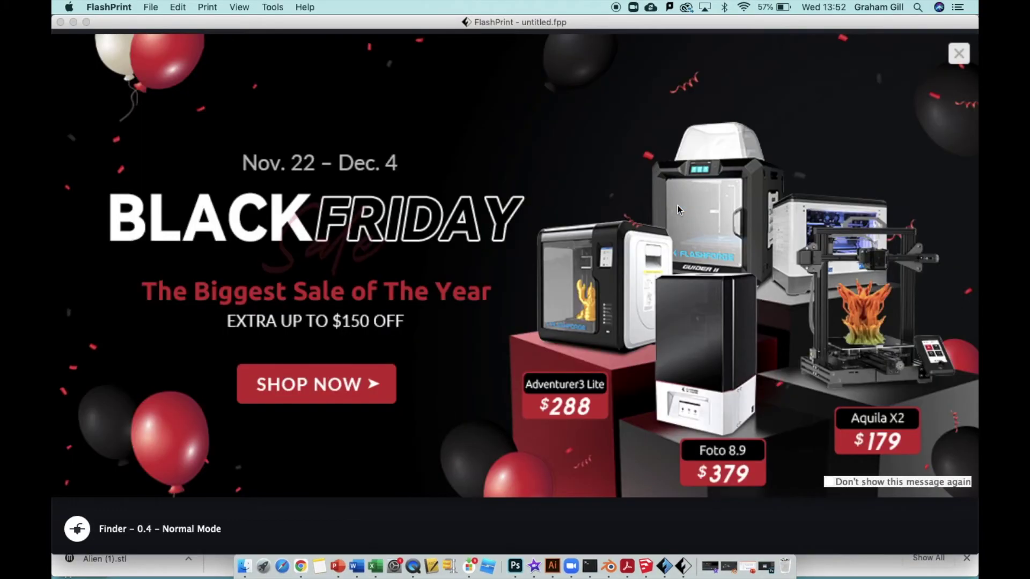
# Step: Dismiss the promo and uniformly scale the alien to 27.59 × 67.86 × 5.10 mm
pyautogui.click(958, 54)
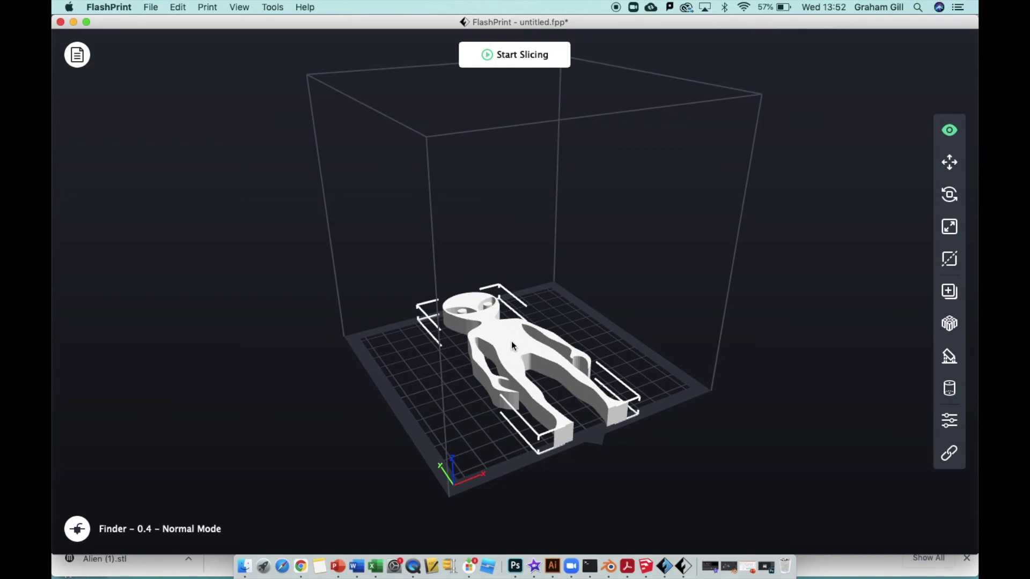
pyautogui.click(950, 229)
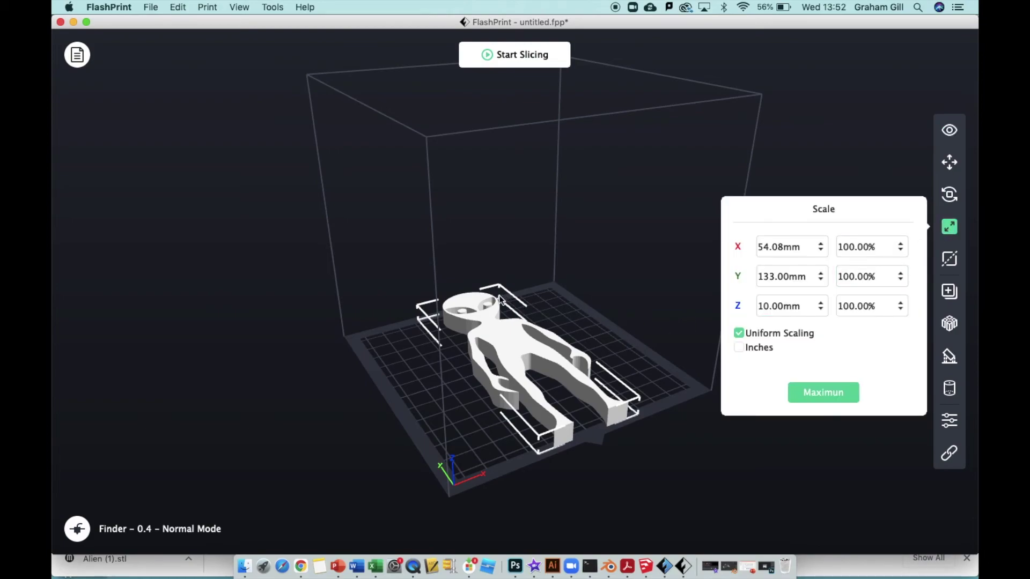
pyautogui.moveTo(499, 299); pyautogui.dragTo(508, 361)
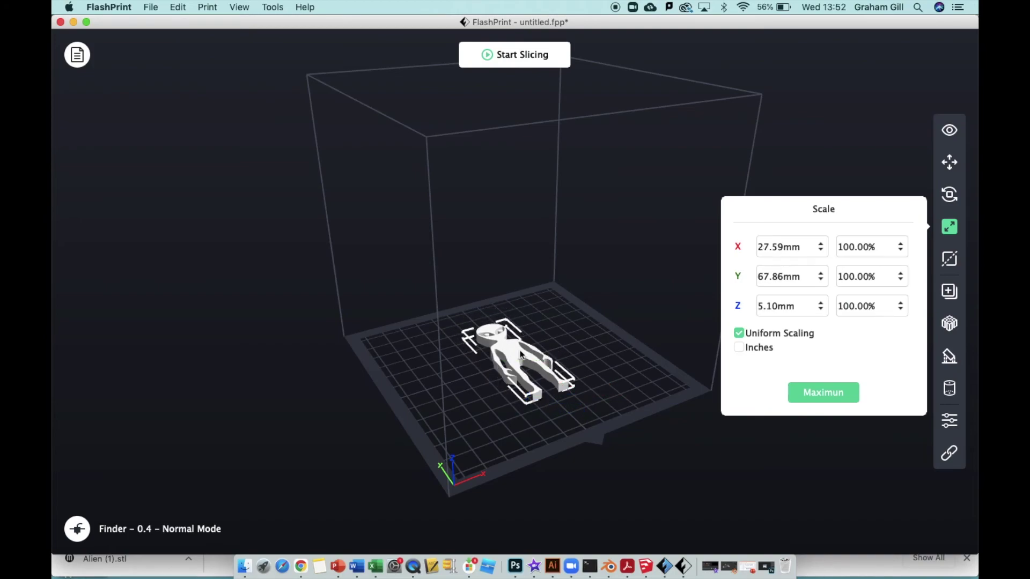
# Step: Slice the alien with the Standard PLA profile and choose Save To Local
pyautogui.click(510, 56)
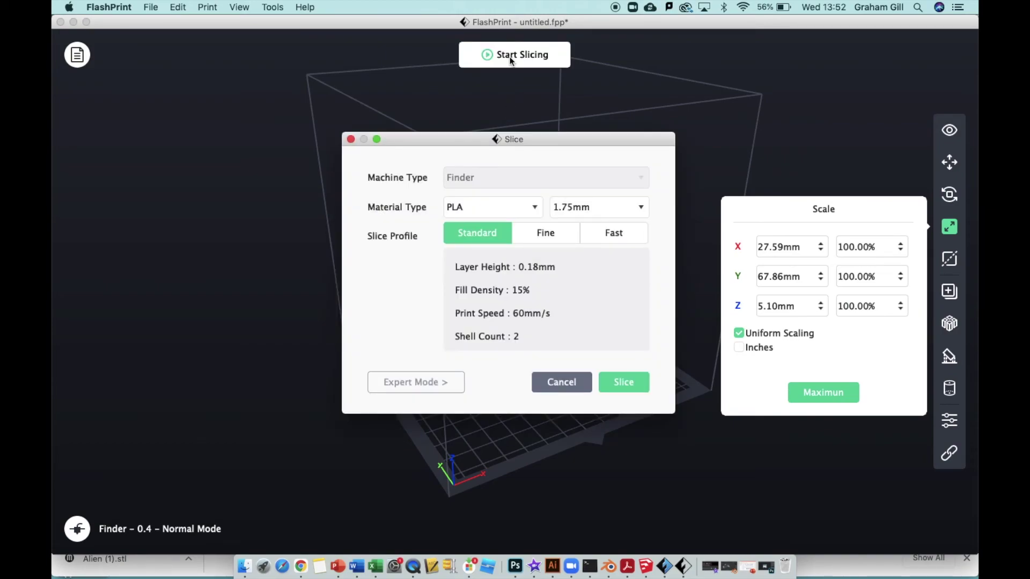
pyautogui.click(629, 384)
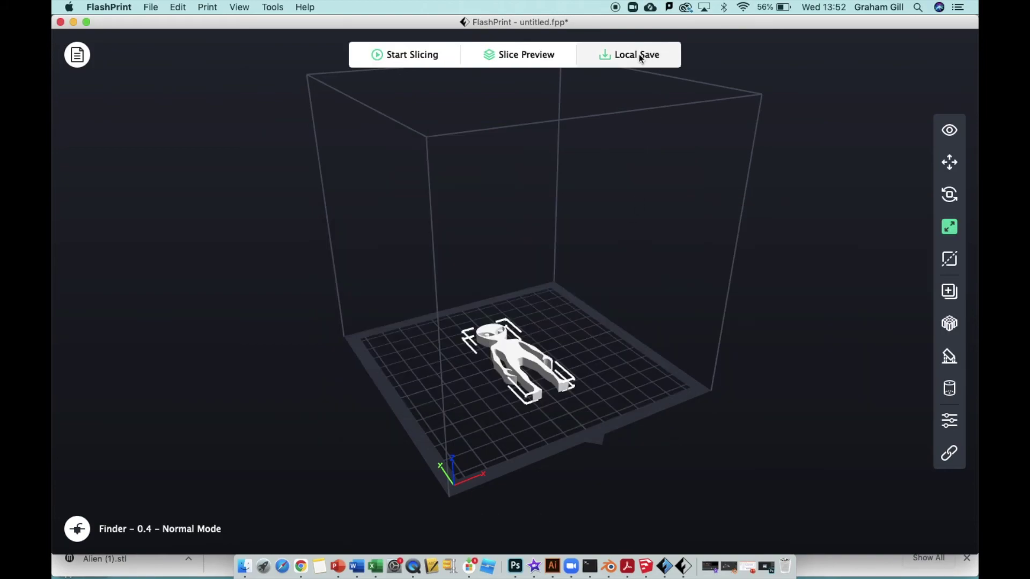
pyautogui.click(636, 56)
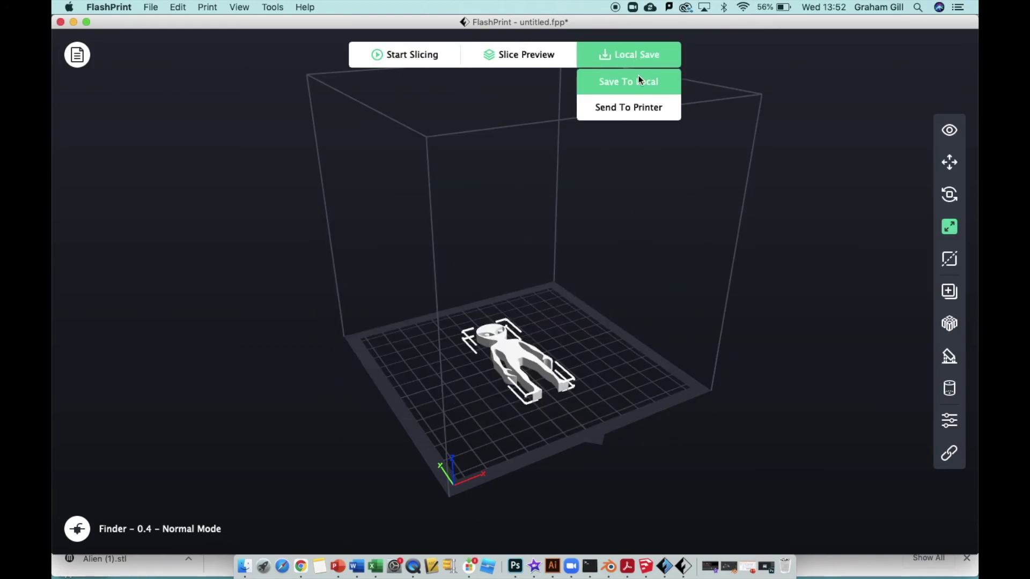
pyautogui.click(640, 81)
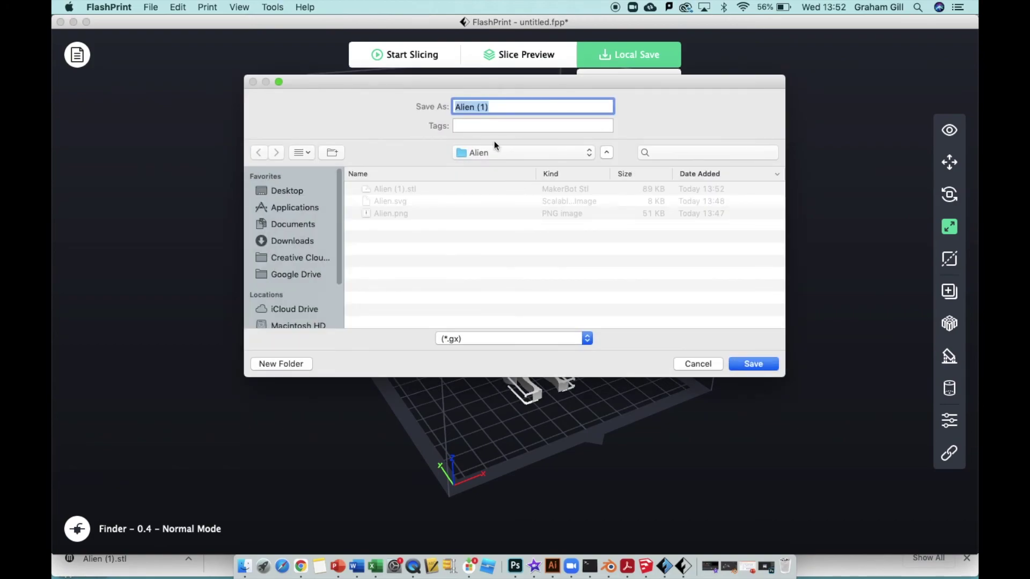
# Step: Save the sliced print as Alien.gx in the Alien folder
pyautogui.click(492, 107)
pyautogui.press('BackSpace')
pyautogui.press('BackSpace')
pyautogui.press('BackSpace')
pyautogui.click(755, 365)
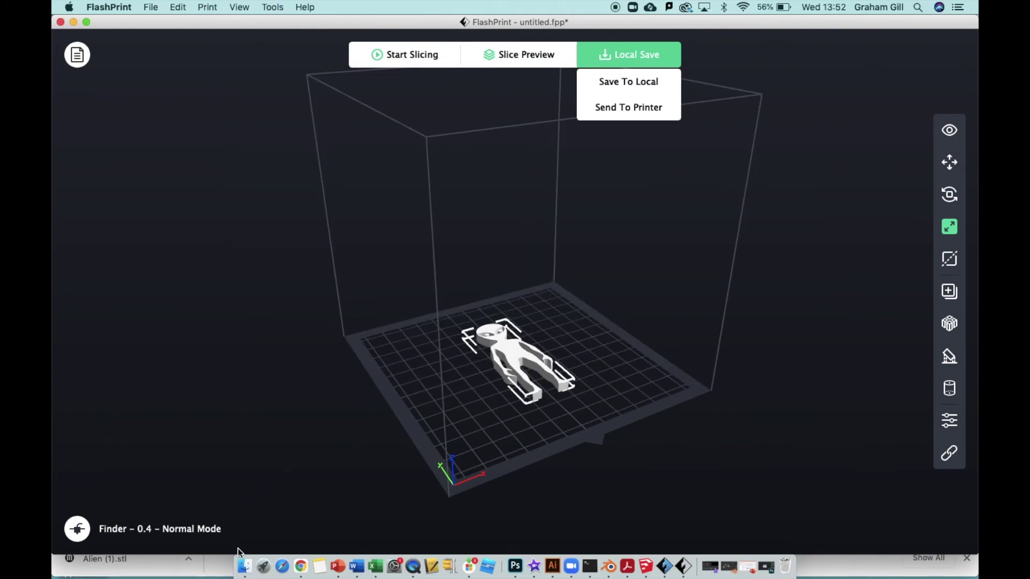
pyautogui.click(244, 566)
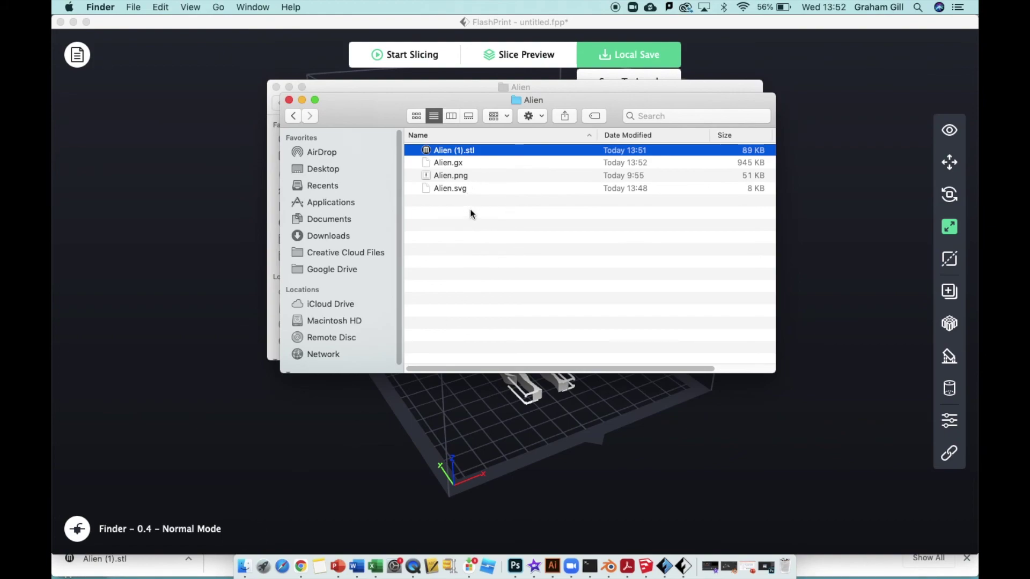
# Step: Select the new Alien.gx (945 KB) in Finder's Alien folder
pyautogui.click(450, 162)
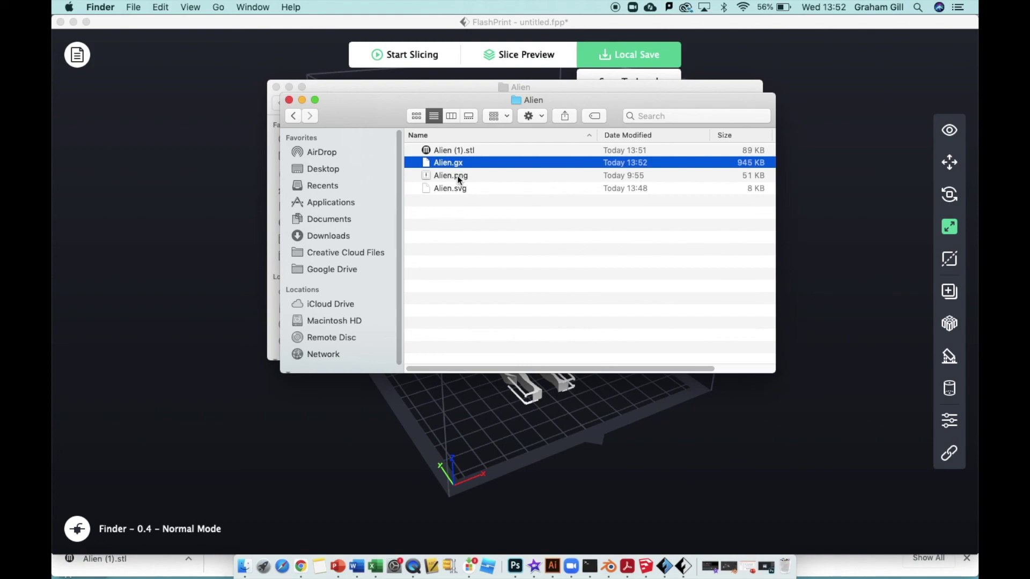